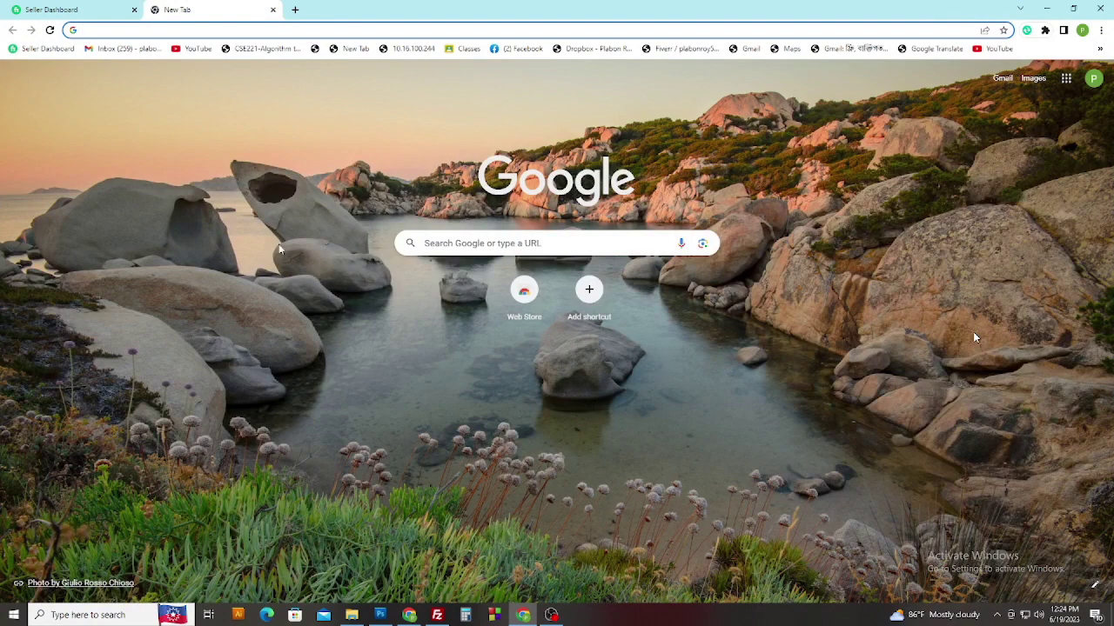
Search Google for "download codeblocks for windows".
{"action": "left_click", "coordinate": [460, 243]}
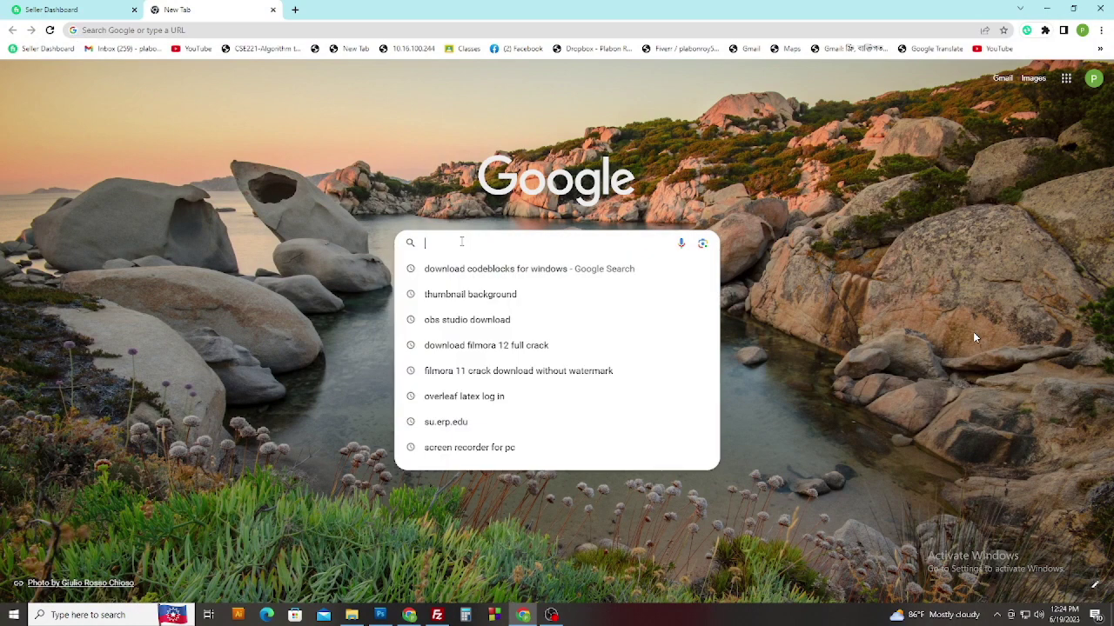
{"action": "type", "text": "downlo"}
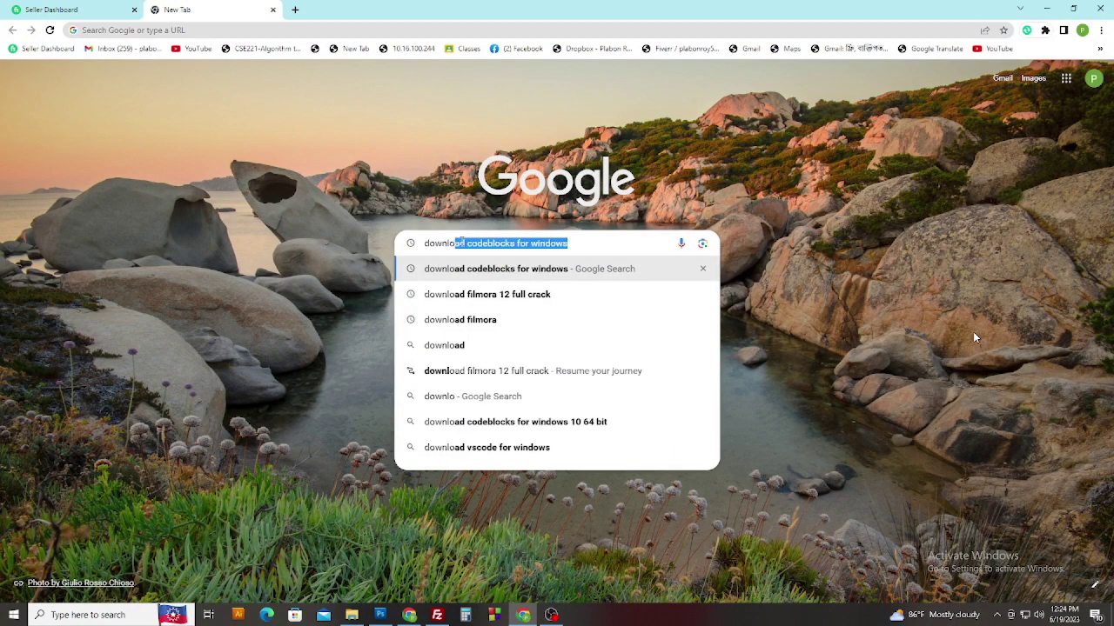
{"action": "type", "text": "ad"}
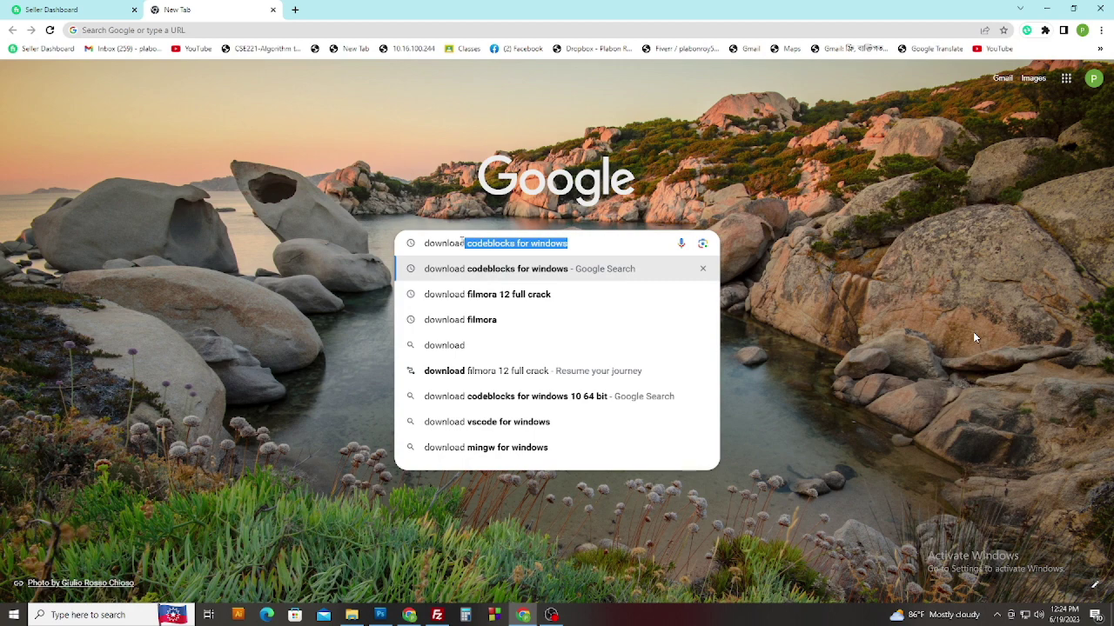
{"action": "left_click", "coordinate": [552, 275]}
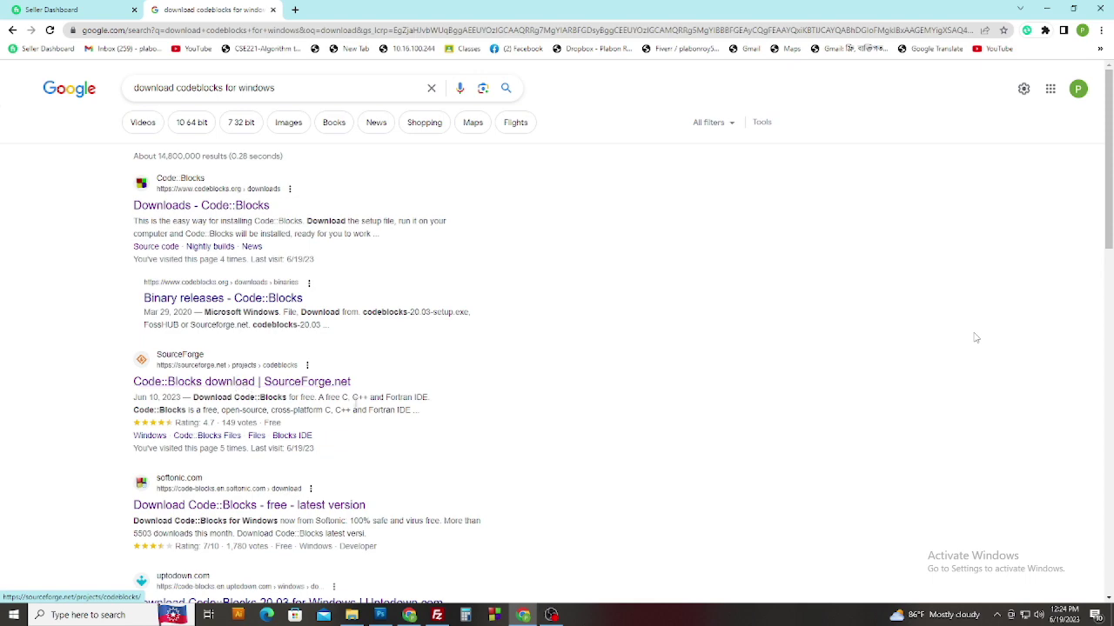
Browse the search results and open the Softonic page "Download Code::Blocks - free - latest version".
{"action": "scroll", "coordinate": [556, 370], "scroll_direction": "down", "scroll_amount": 3}
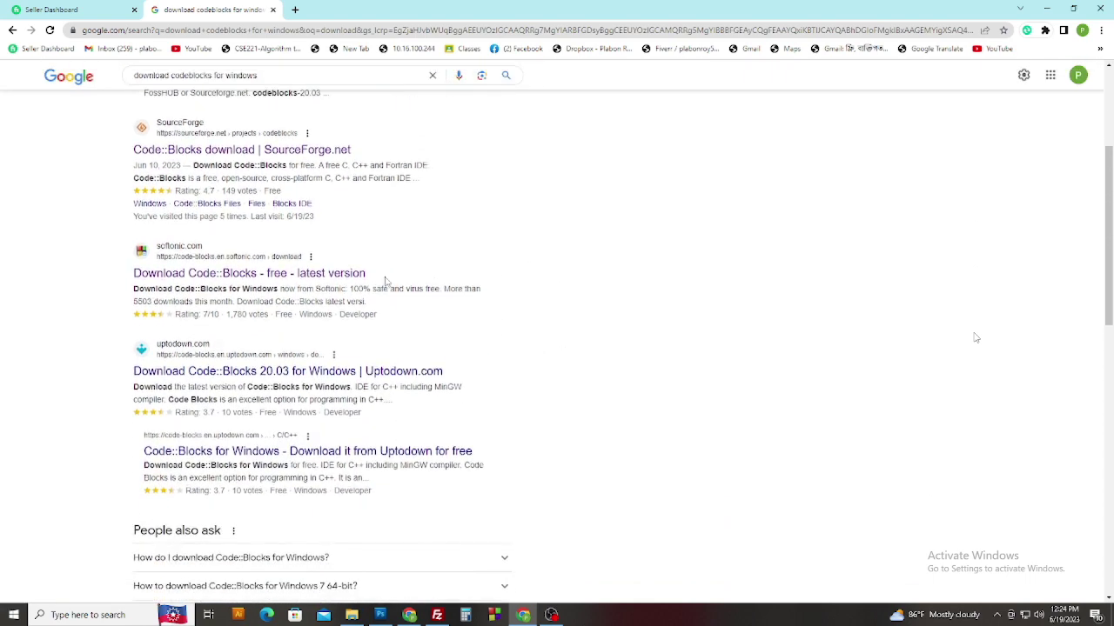
{"action": "scroll", "coordinate": [607, 459], "scroll_direction": "down", "scroll_amount": 7}
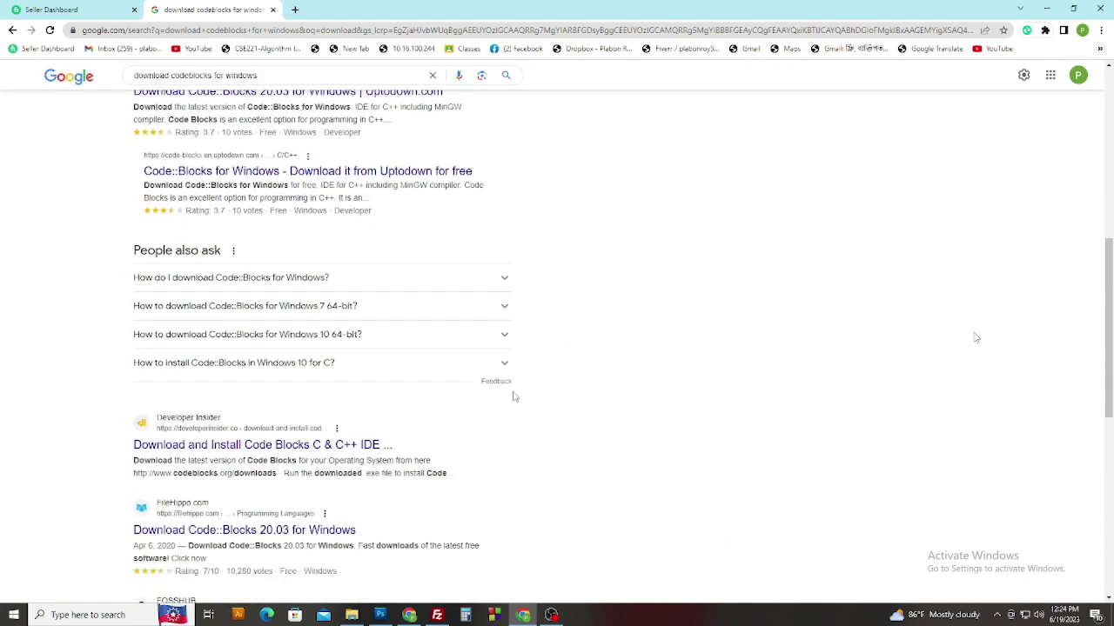
{"action": "scroll", "coordinate": [505, 375], "scroll_direction": "down", "scroll_amount": 4}
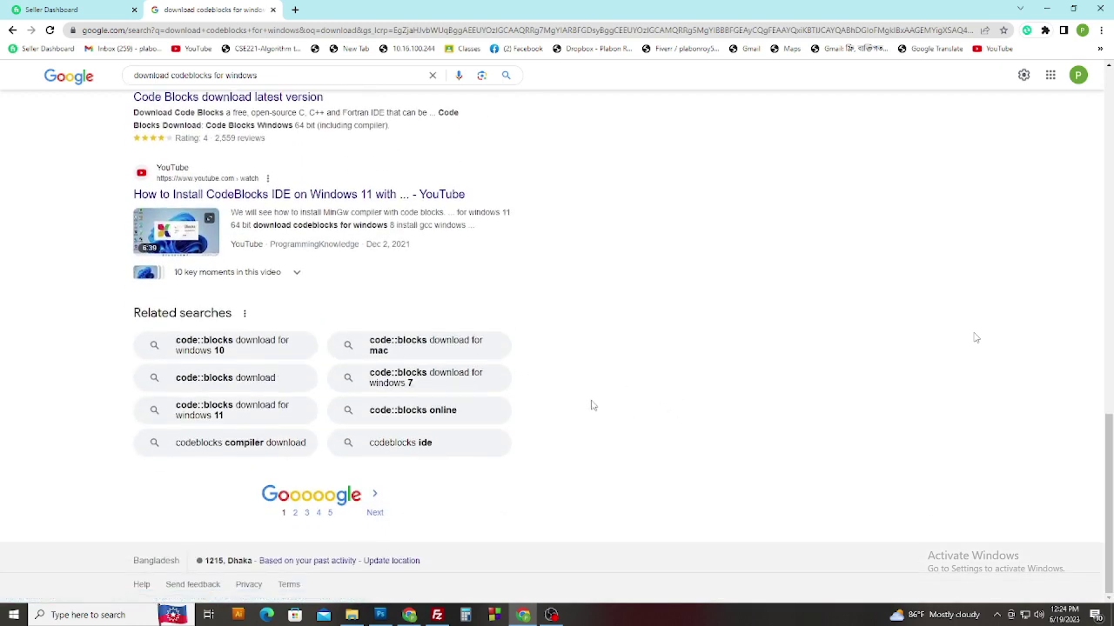
{"action": "scroll", "coordinate": [590, 405], "scroll_direction": "up", "scroll_amount": 6}
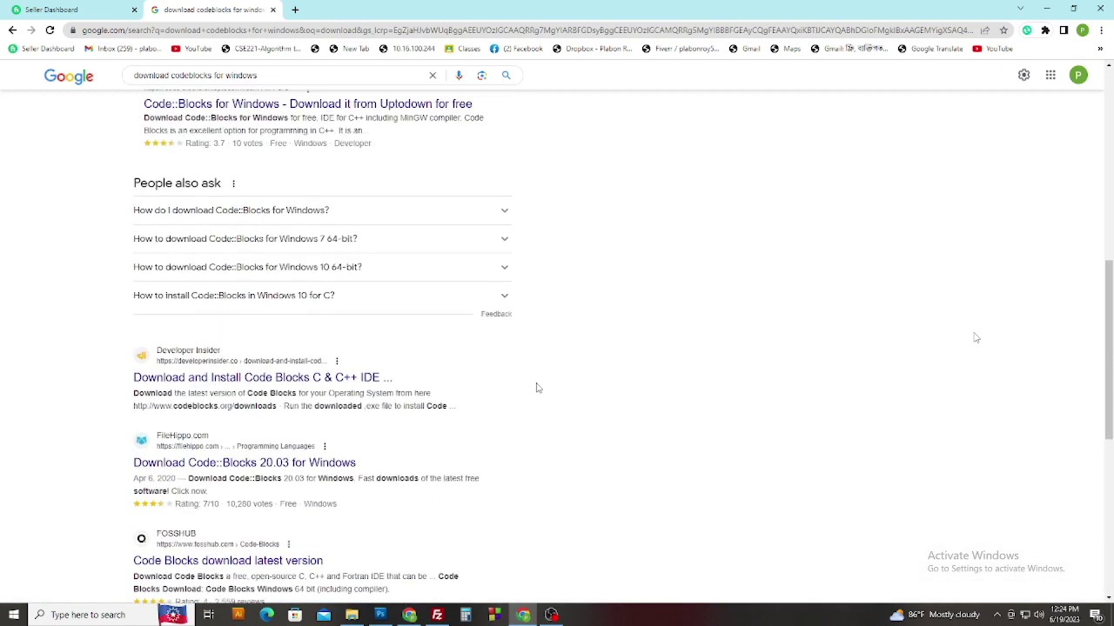
{"action": "scroll", "coordinate": [531, 383], "scroll_direction": "up", "scroll_amount": 5}
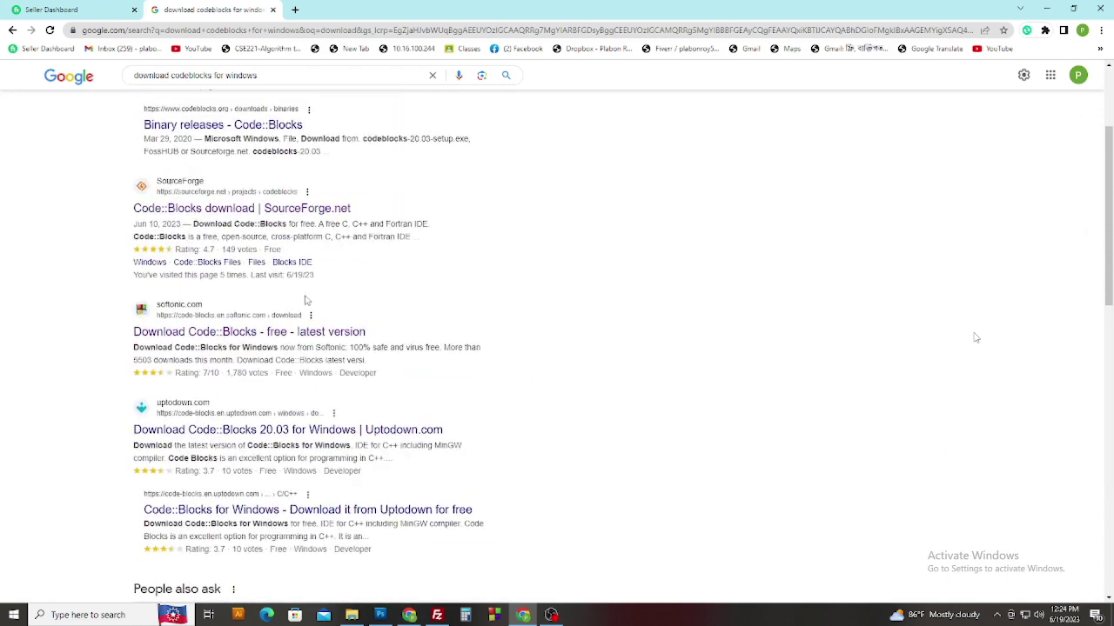
{"action": "scroll", "coordinate": [609, 276], "scroll_direction": "up", "scroll_amount": 2}
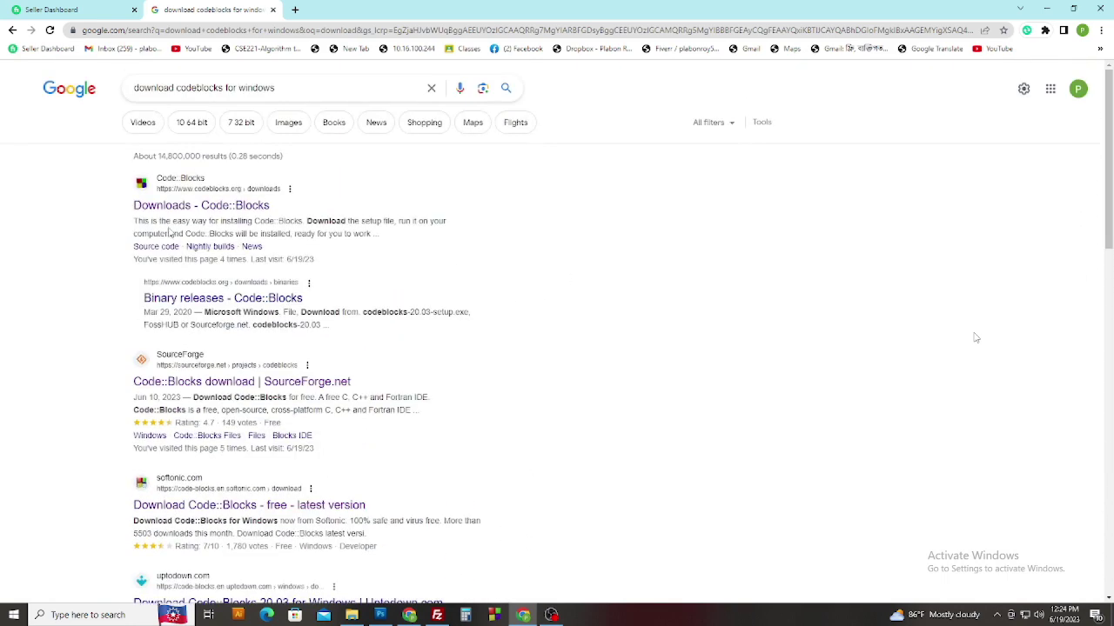
{"action": "scroll", "coordinate": [510, 325], "scroll_direction": "down", "scroll_amount": 2}
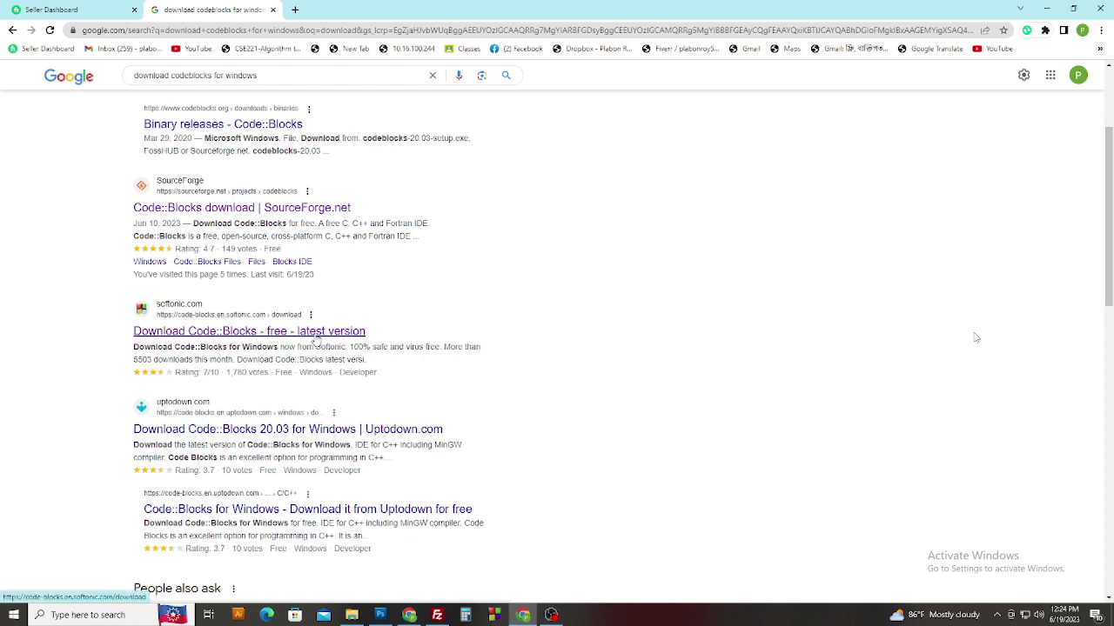
{"action": "left_click", "coordinate": [284, 334]}
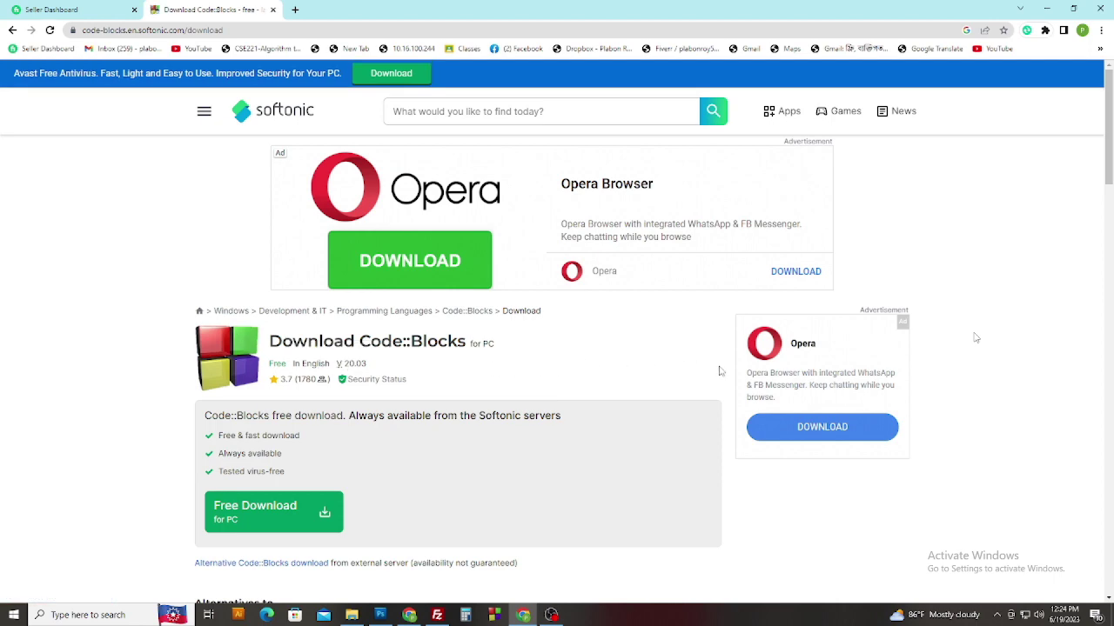
Start the free PC download of Code::Blocks on Softonic, accept the Opera GX offer and close its dialog.
{"action": "scroll", "coordinate": [230, 363], "scroll_direction": "down", "scroll_amount": 3}
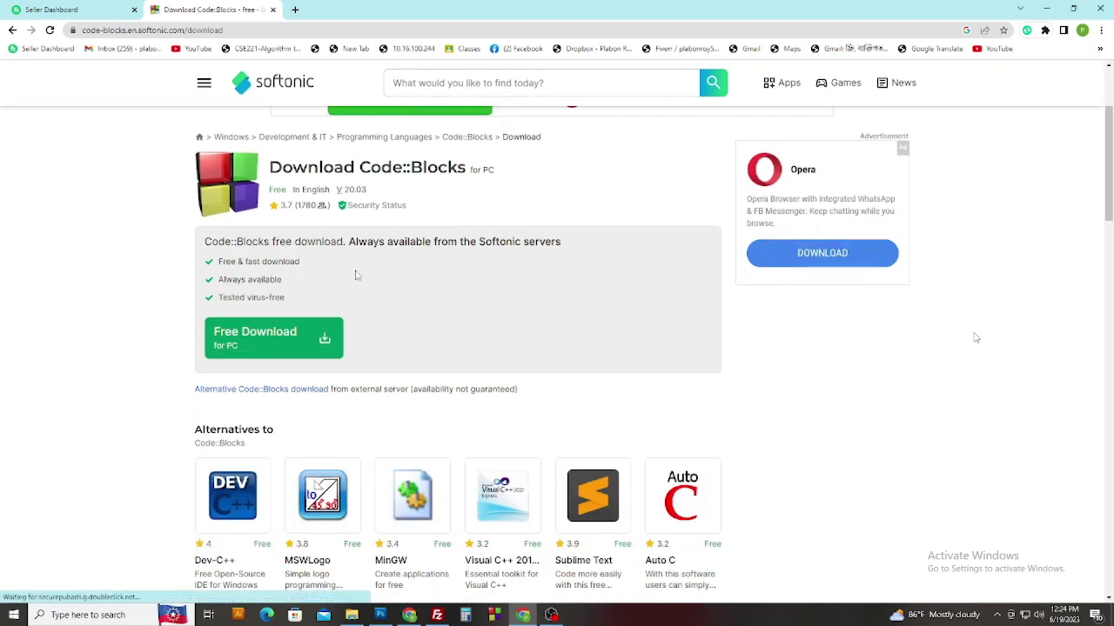
{"action": "scroll", "coordinate": [584, 276], "scroll_direction": "down", "scroll_amount": 8}
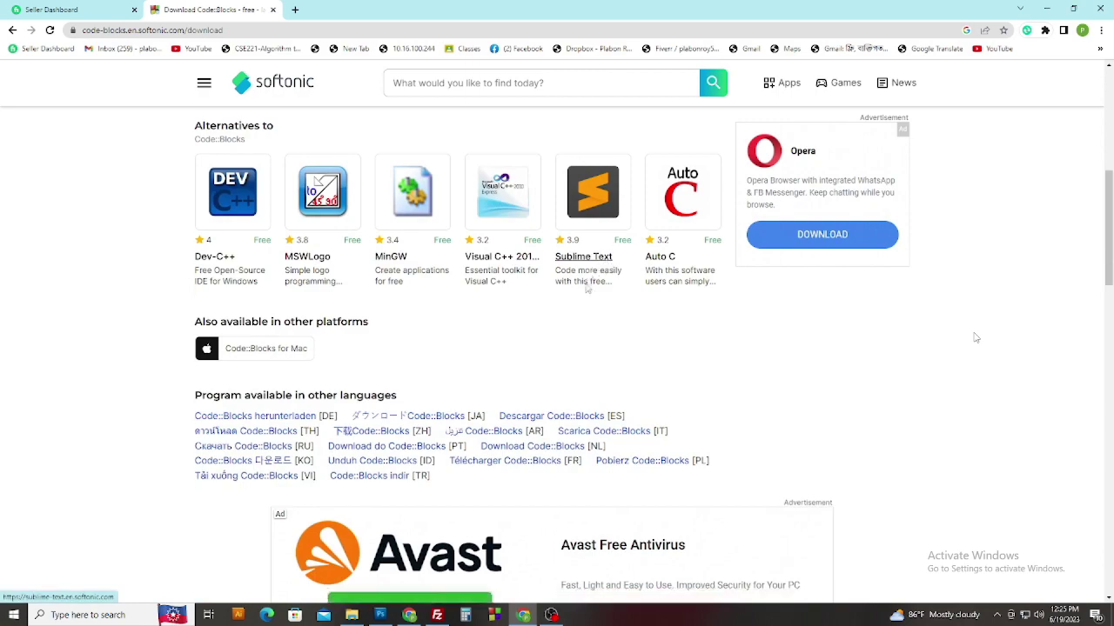
{"action": "scroll", "coordinate": [641, 301], "scroll_direction": "down", "scroll_amount": 6}
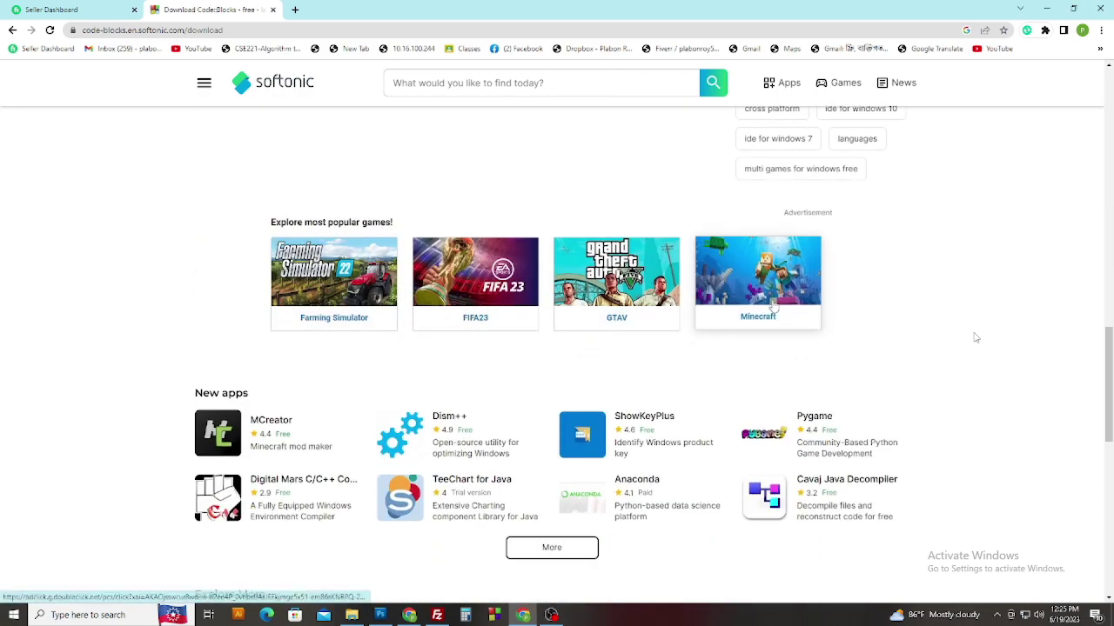
{"action": "scroll", "coordinate": [809, 307], "scroll_direction": "up", "scroll_amount": 12}
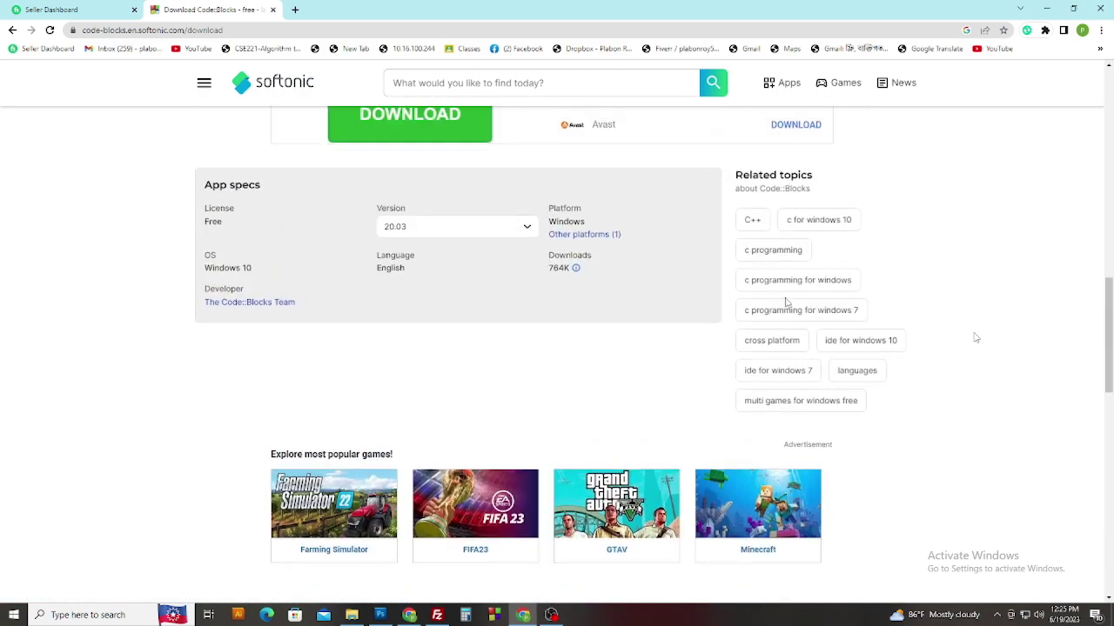
{"action": "scroll", "coordinate": [655, 282], "scroll_direction": "up", "scroll_amount": 5}
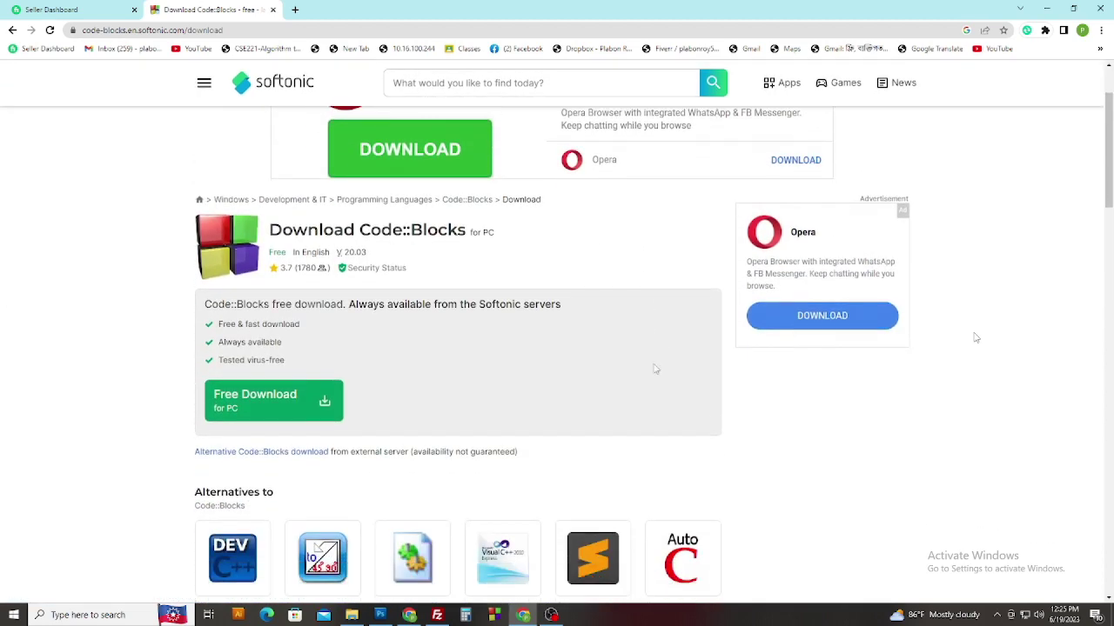
{"action": "scroll", "coordinate": [657, 370], "scroll_direction": "down", "scroll_amount": 2}
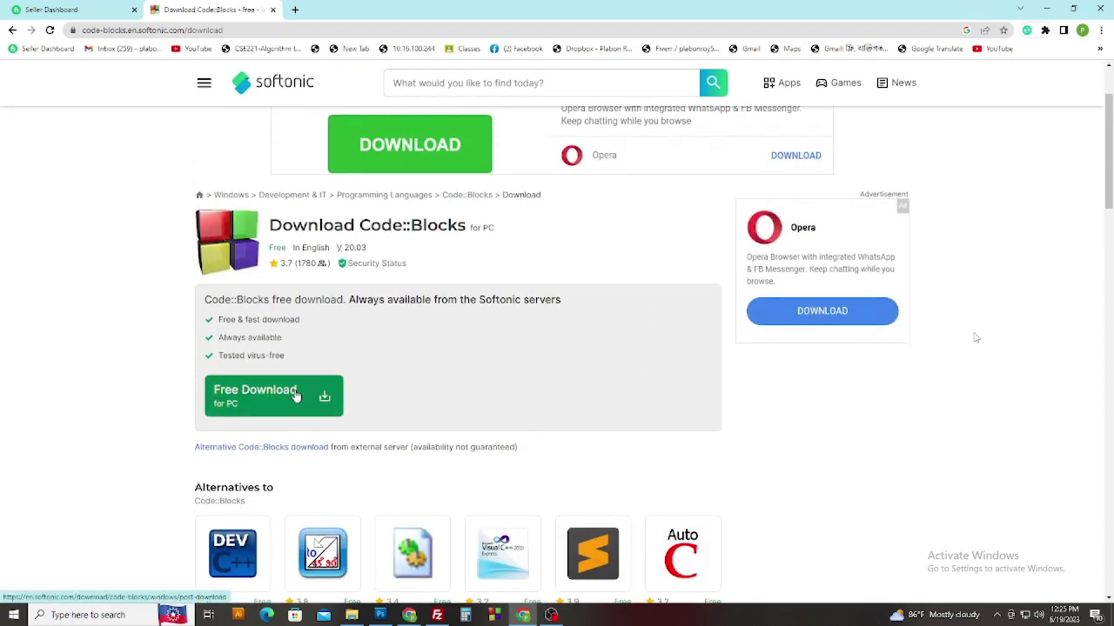
{"action": "left_click", "coordinate": [295, 392]}
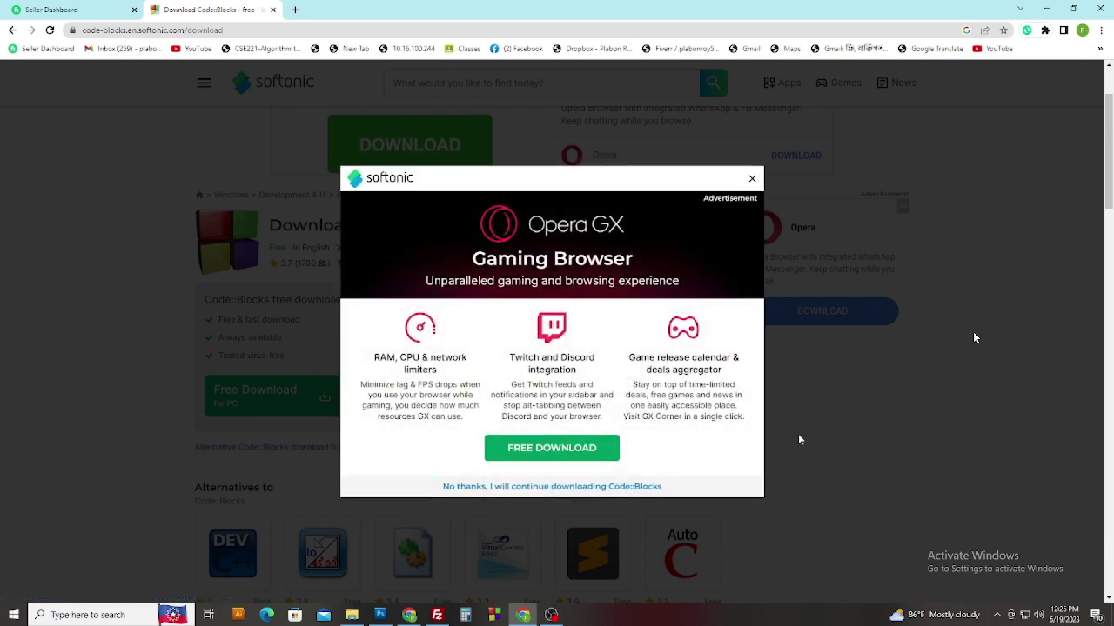
{"action": "left_click", "coordinate": [551, 449]}
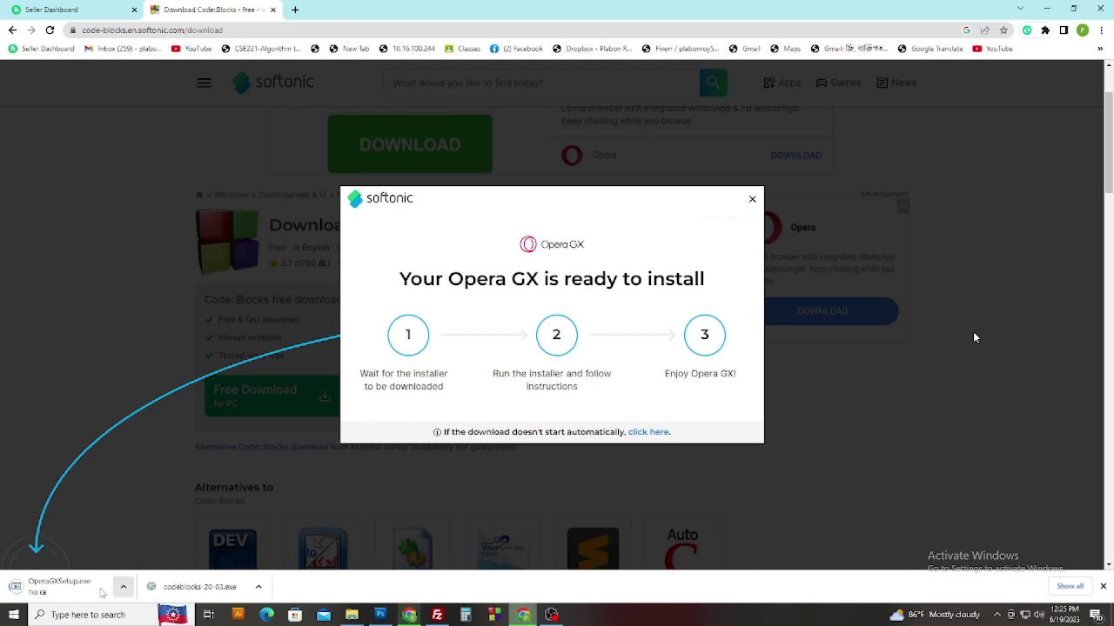
{"action": "left_click", "coordinate": [752, 202]}
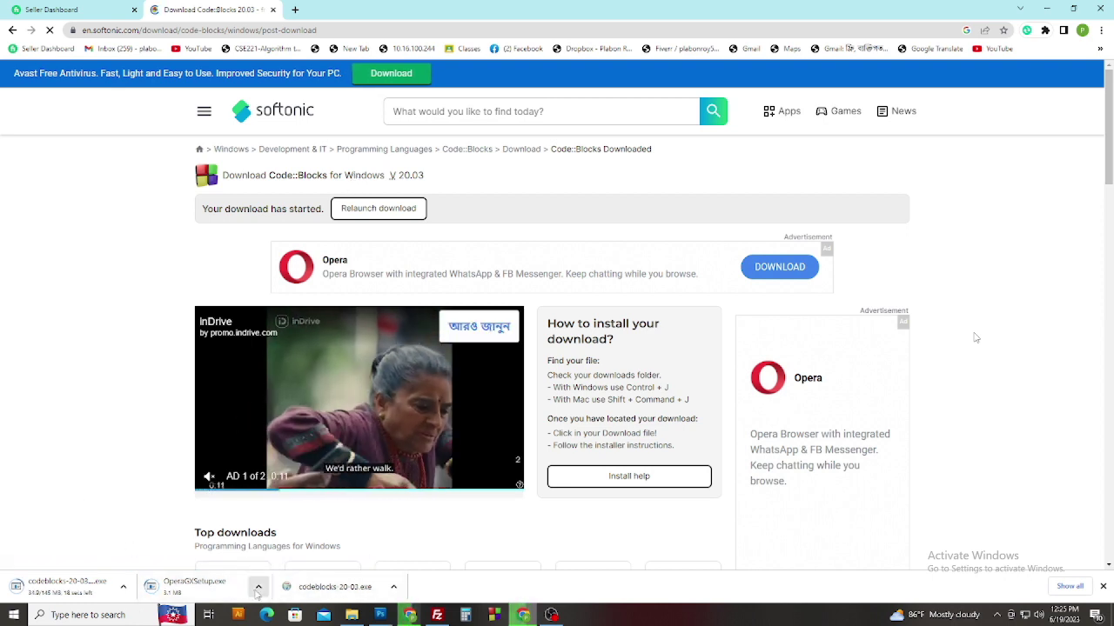
Cancel the OperaGXSetup.exe download and dismiss the site's notification request.
{"action": "left_click", "coordinate": [257, 591]}
{"action": "left_click", "coordinate": [287, 537]}
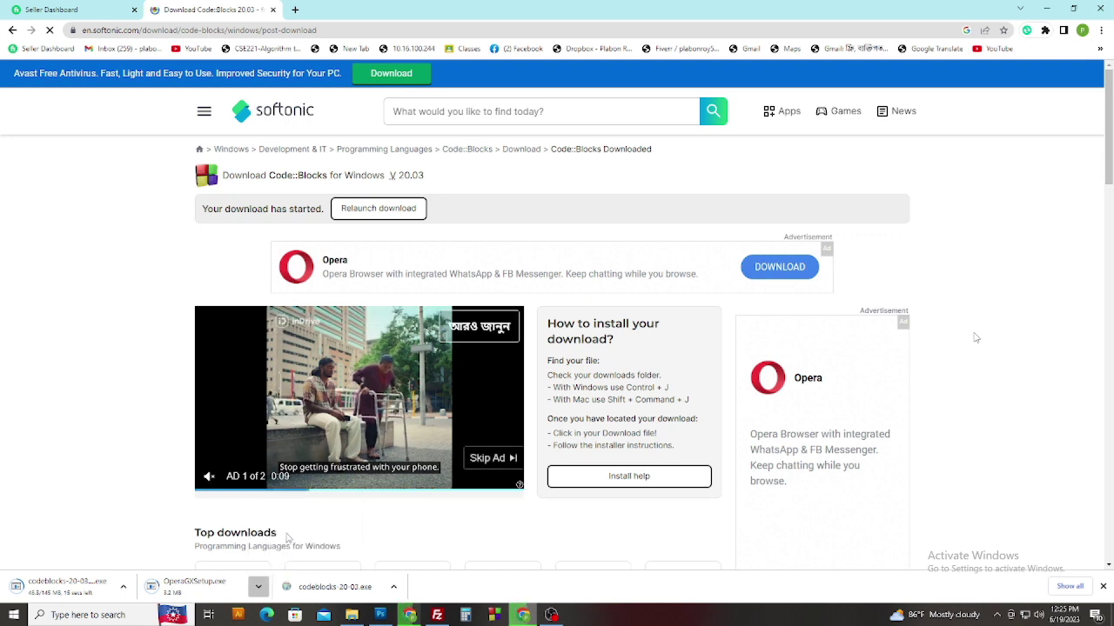
{"action": "left_click", "coordinate": [258, 587]}
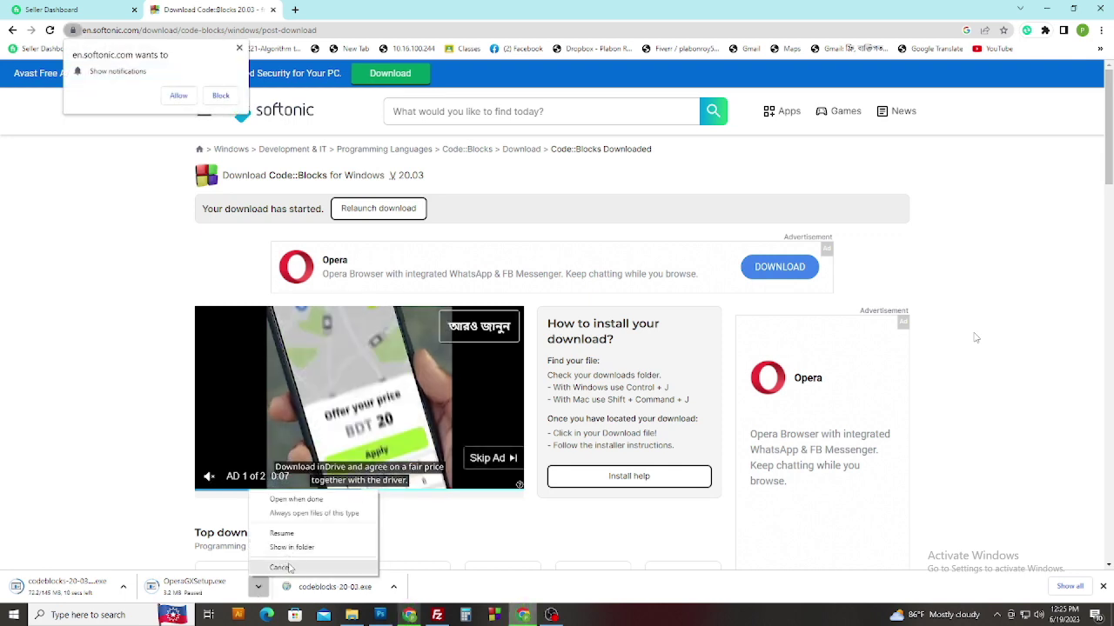
{"action": "left_click", "coordinate": [279, 567]}
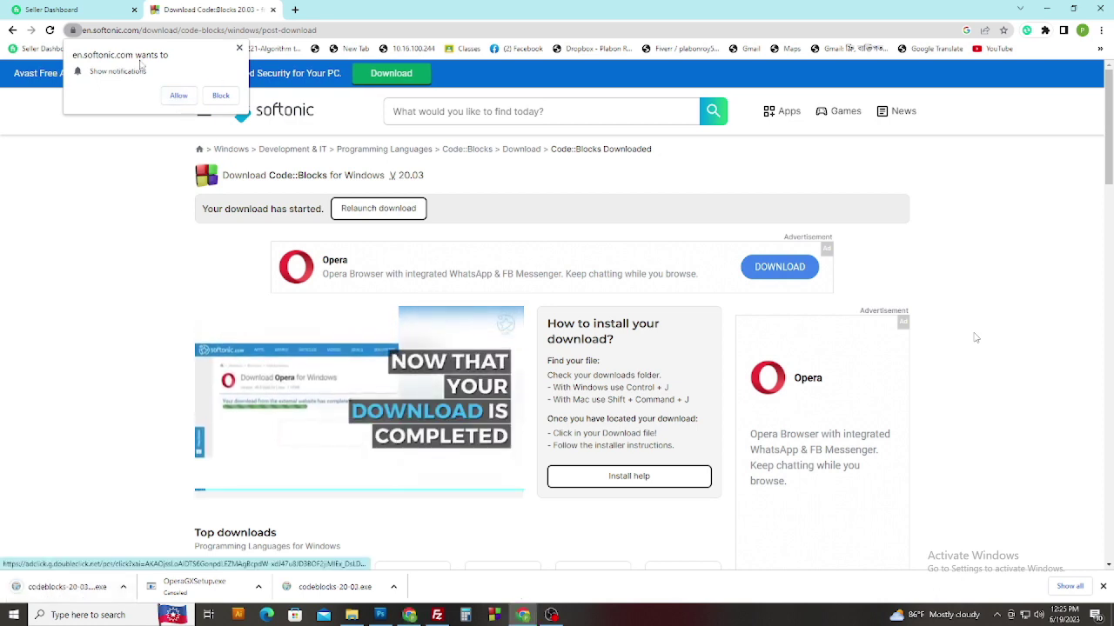
{"action": "left_click", "coordinate": [240, 48]}
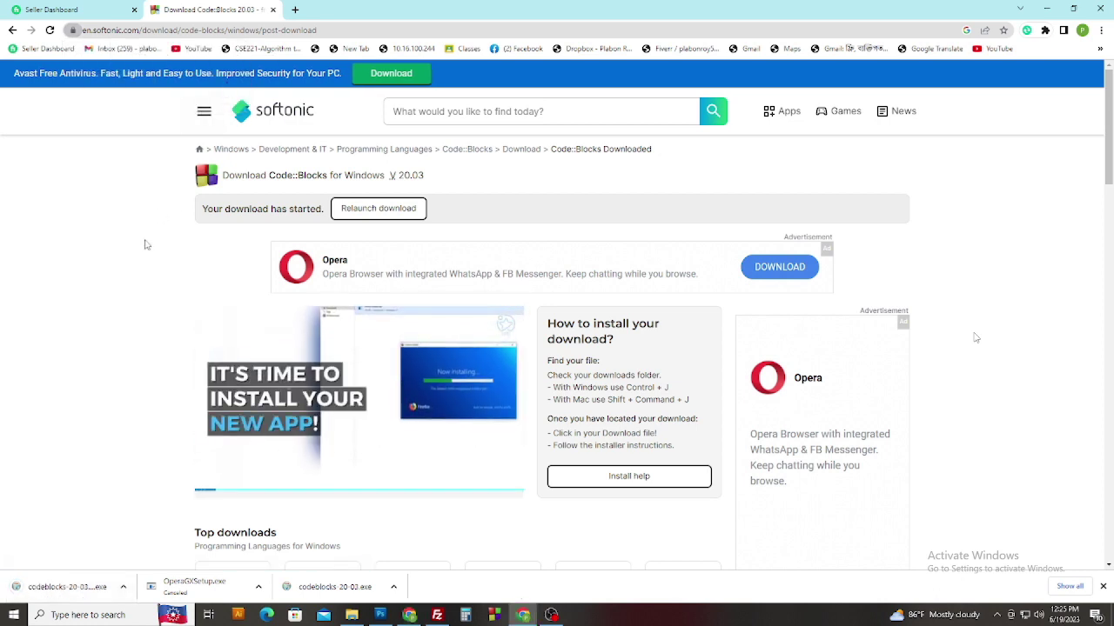
Run codeblocks-20-03 (1).exe from the Downloads folder and minimize the windows behind the setup wizard.
{"action": "left_click", "coordinate": [122, 586]}
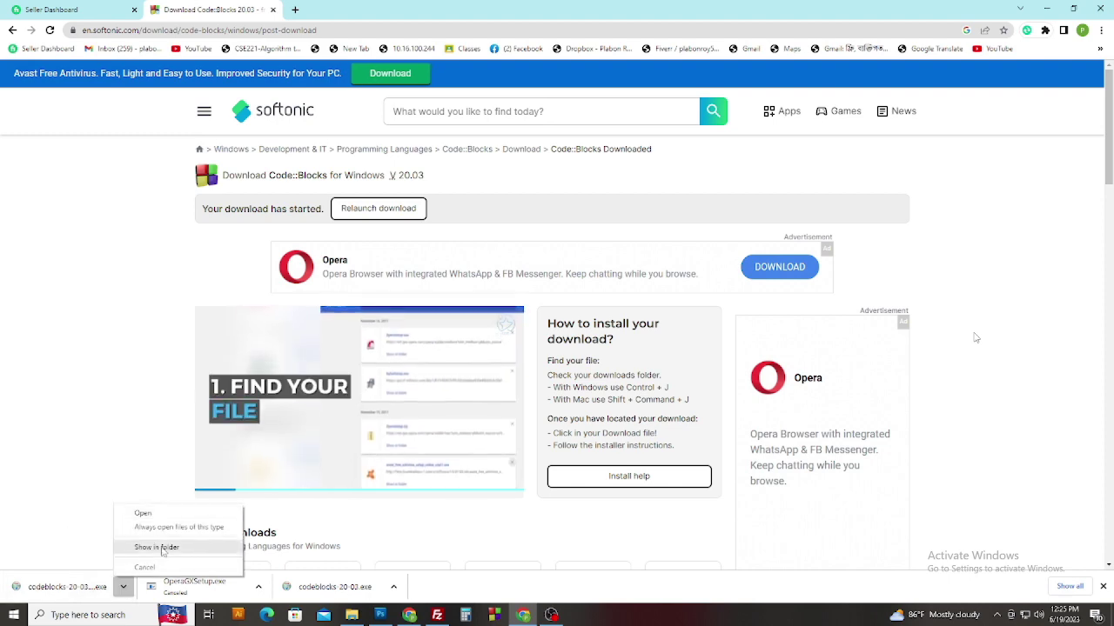
{"action": "left_click", "coordinate": [156, 547]}
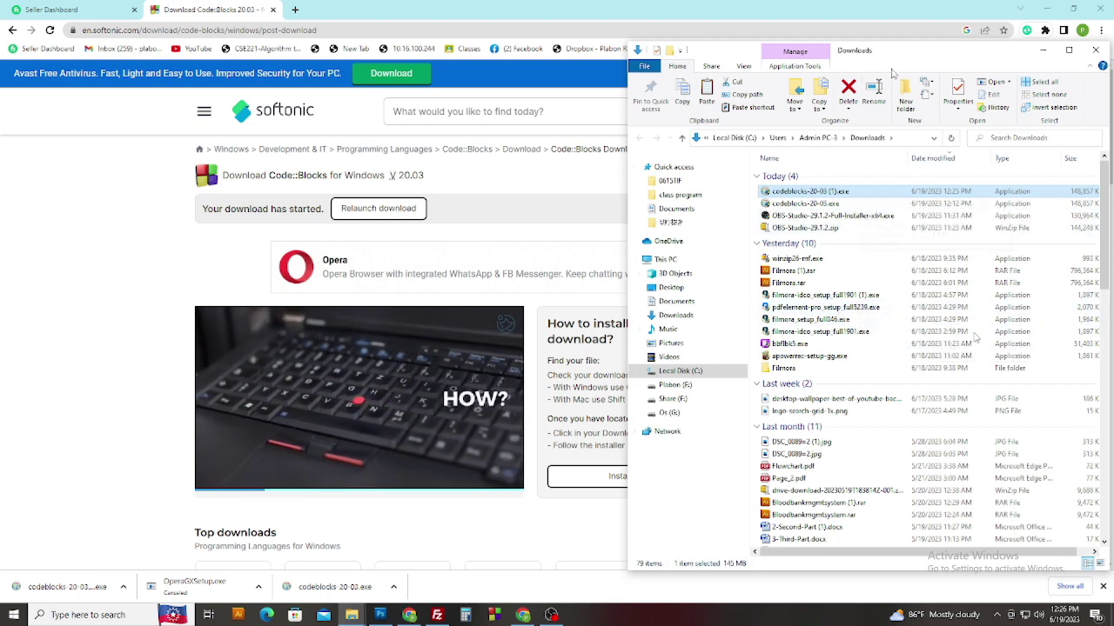
{"action": "left_click_drag", "start_coordinate": [899, 60], "coordinate": [504, 67]}
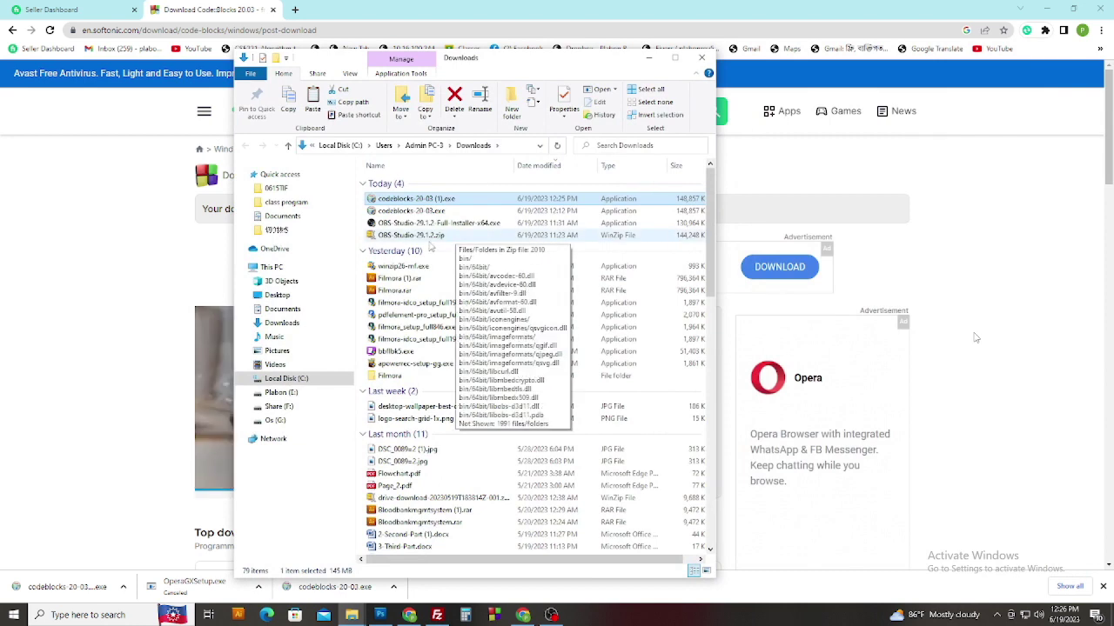
{"action": "double_click", "coordinate": [464, 201]}
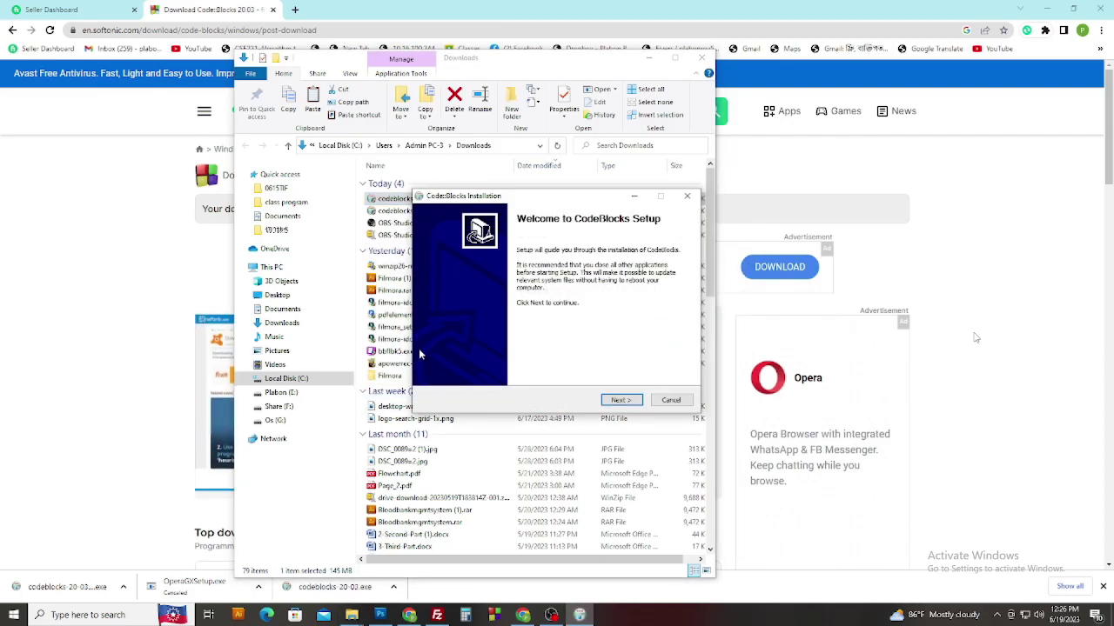
{"action": "left_click", "coordinate": [648, 58]}
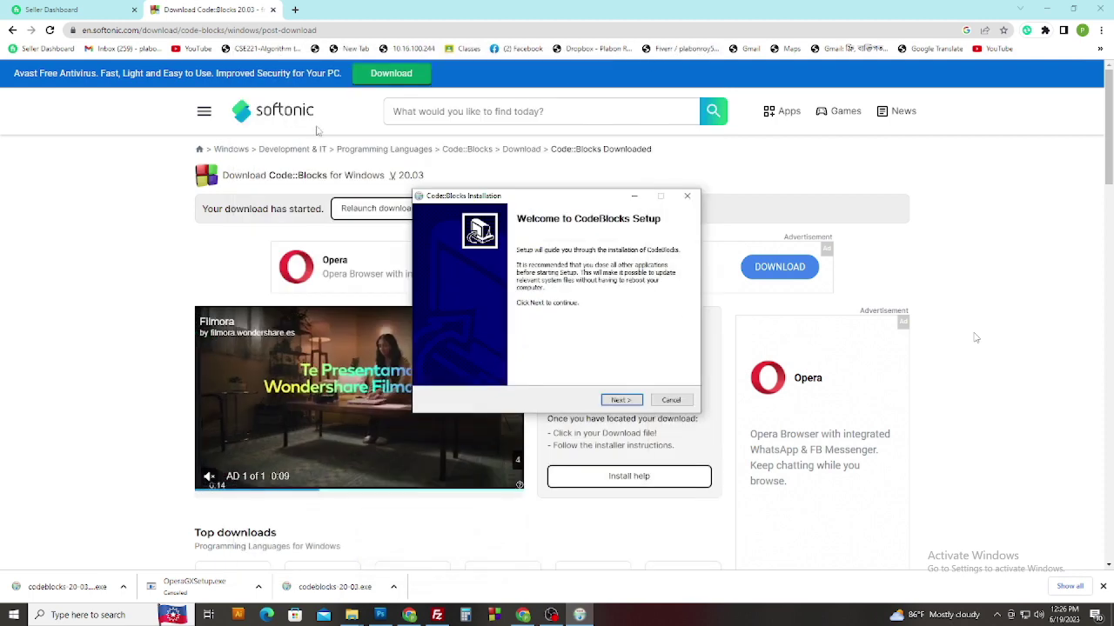
{"action": "left_click", "coordinate": [1046, 8]}
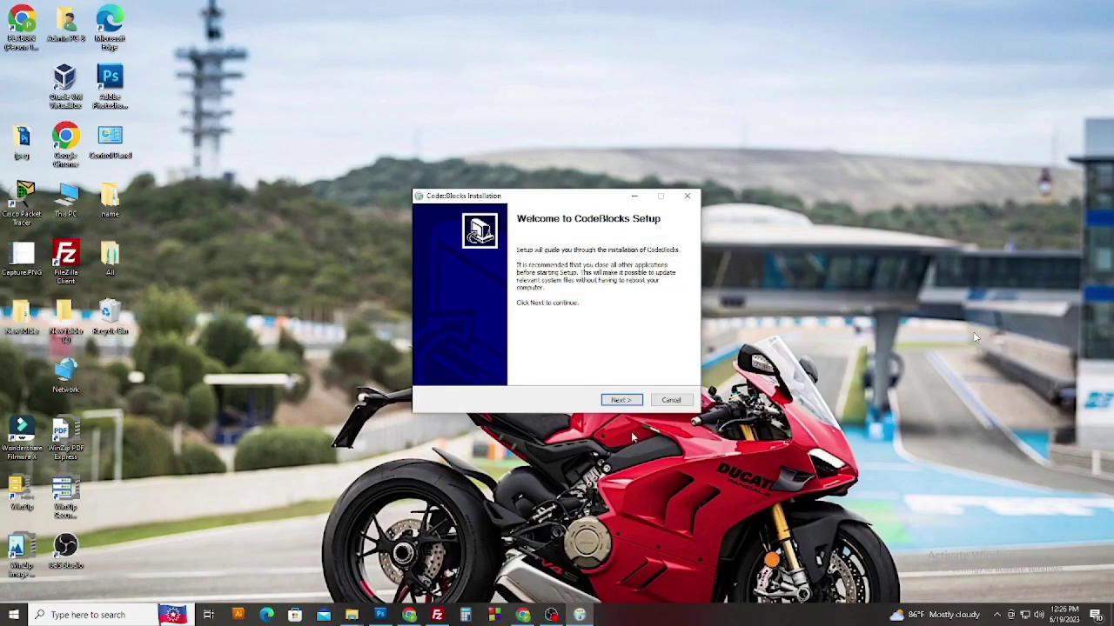
Accept the CodeBlocks license agreement and keep the full install type with all components.
{"action": "left_click", "coordinate": [616, 401]}
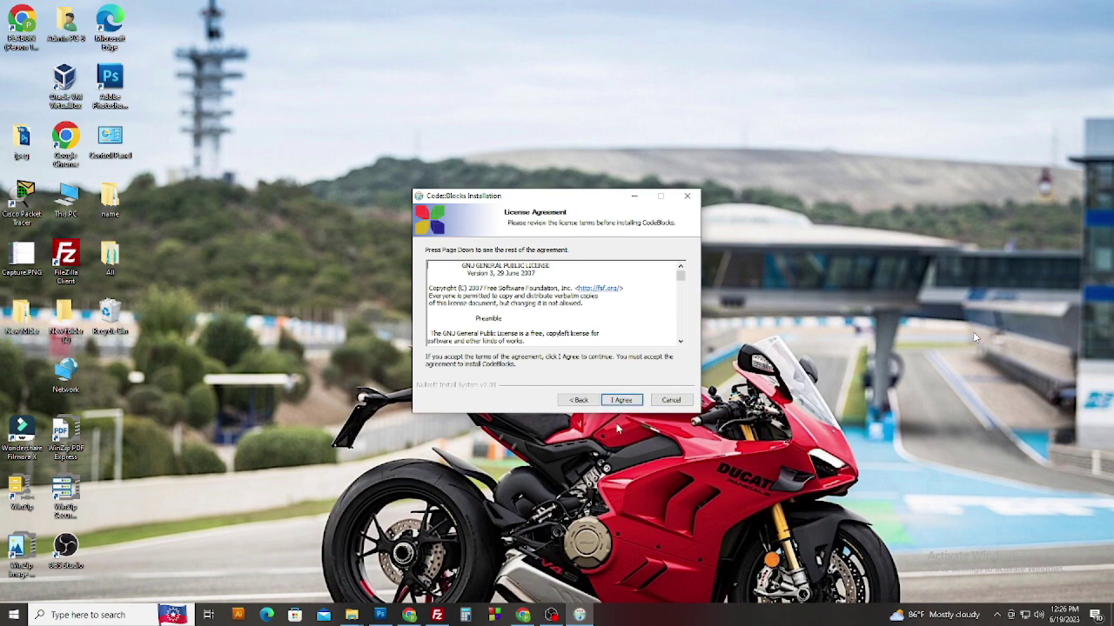
{"action": "scroll", "coordinate": [571, 334], "scroll_direction": "down", "scroll_amount": 15}
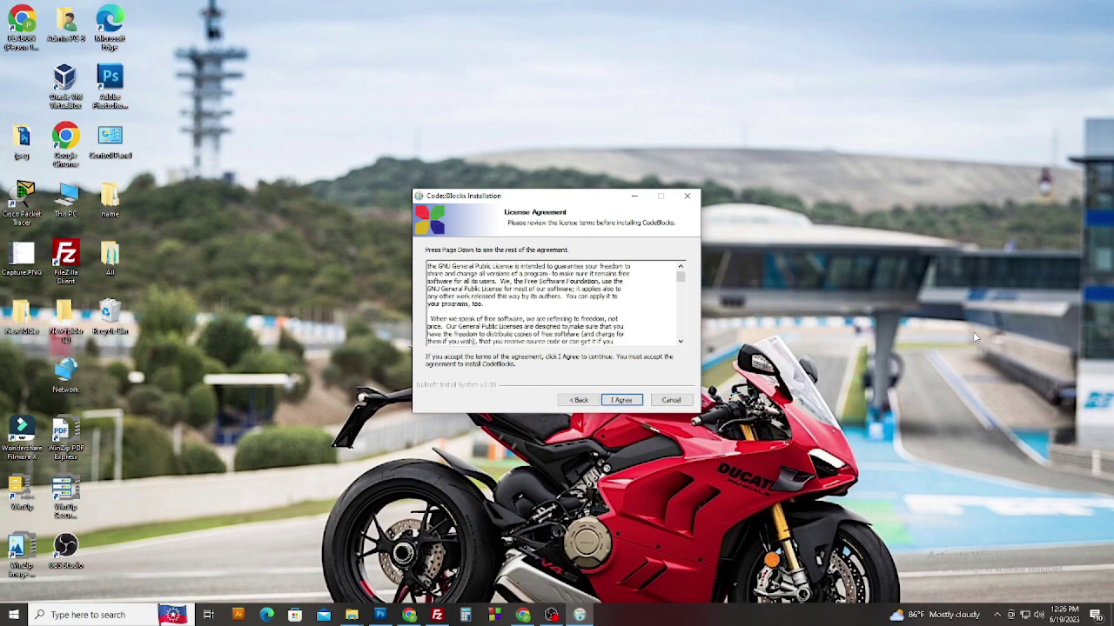
{"action": "left_click", "coordinate": [630, 402]}
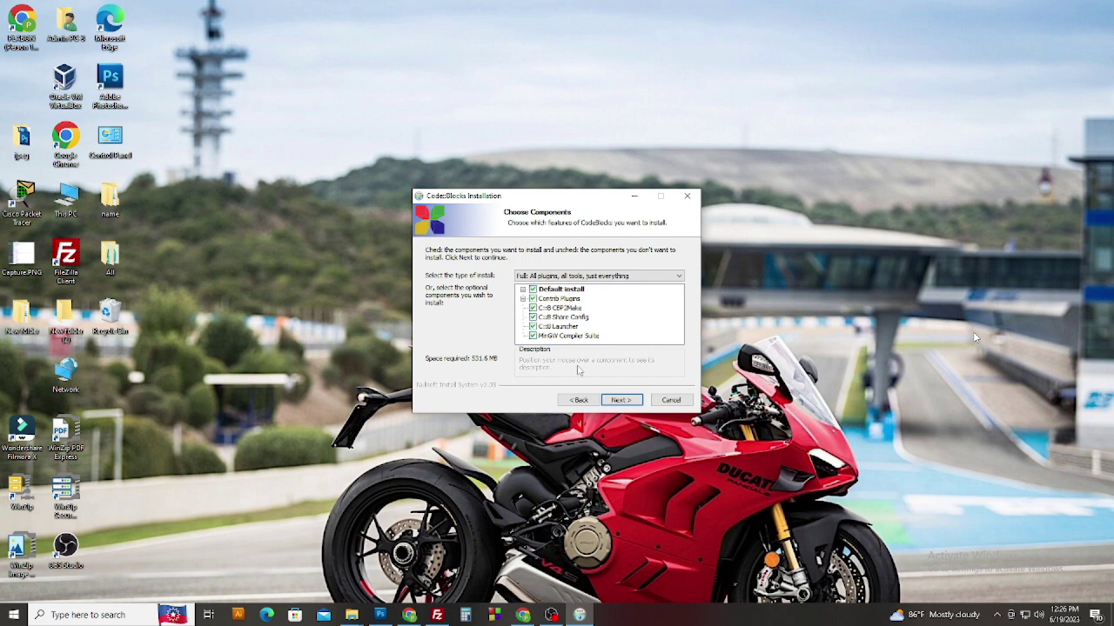
{"action": "left_click", "coordinate": [620, 400]}
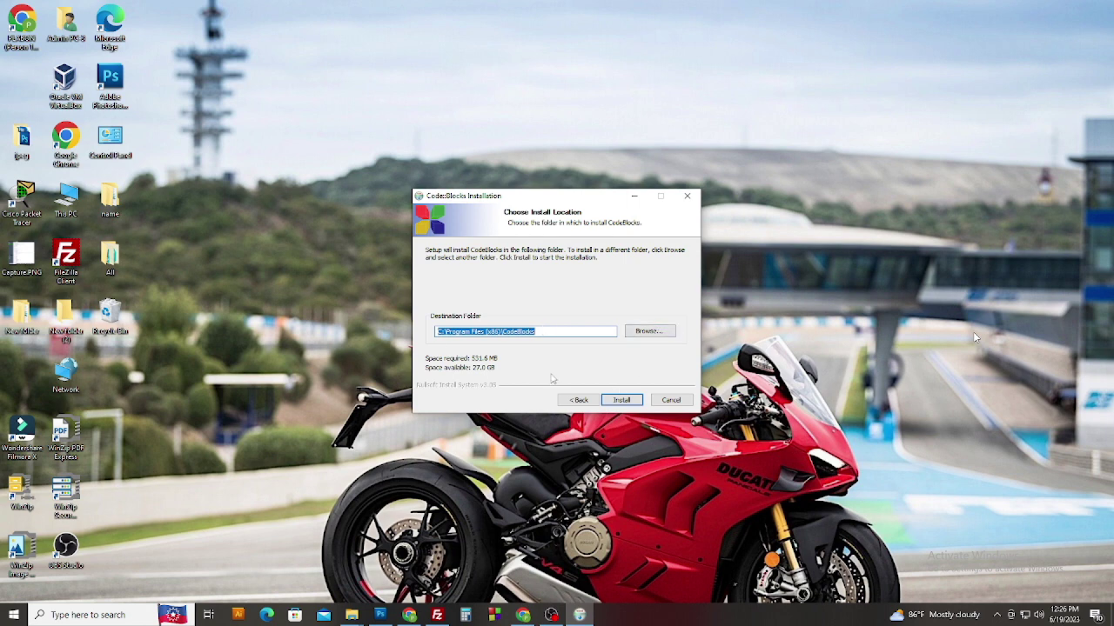
{"action": "left_click", "coordinate": [548, 334]}
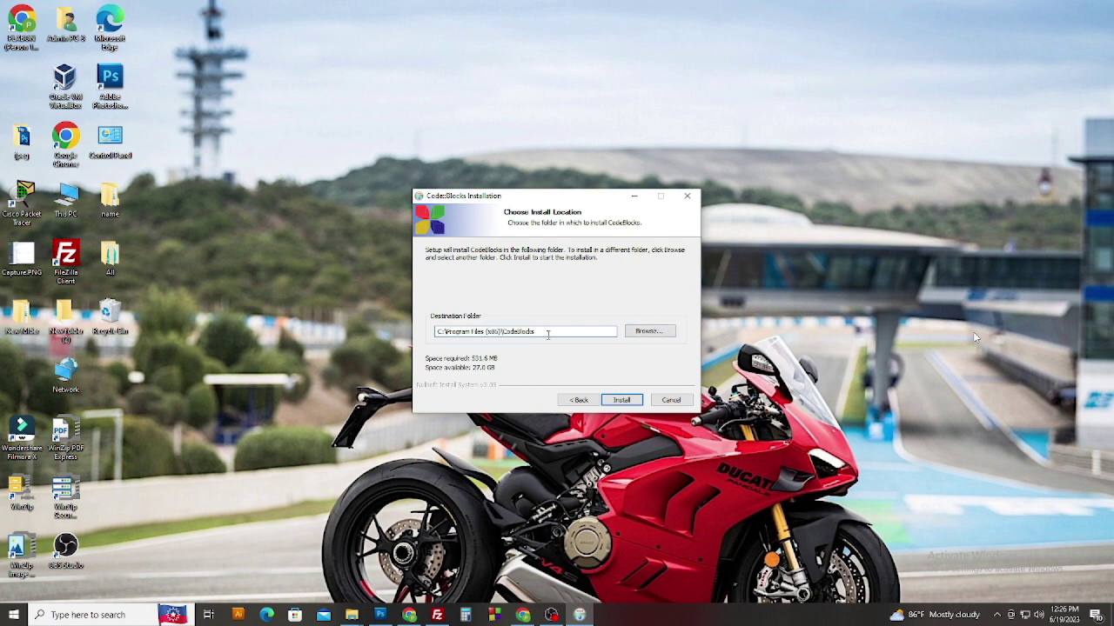
{"action": "left_click", "coordinate": [648, 332]}
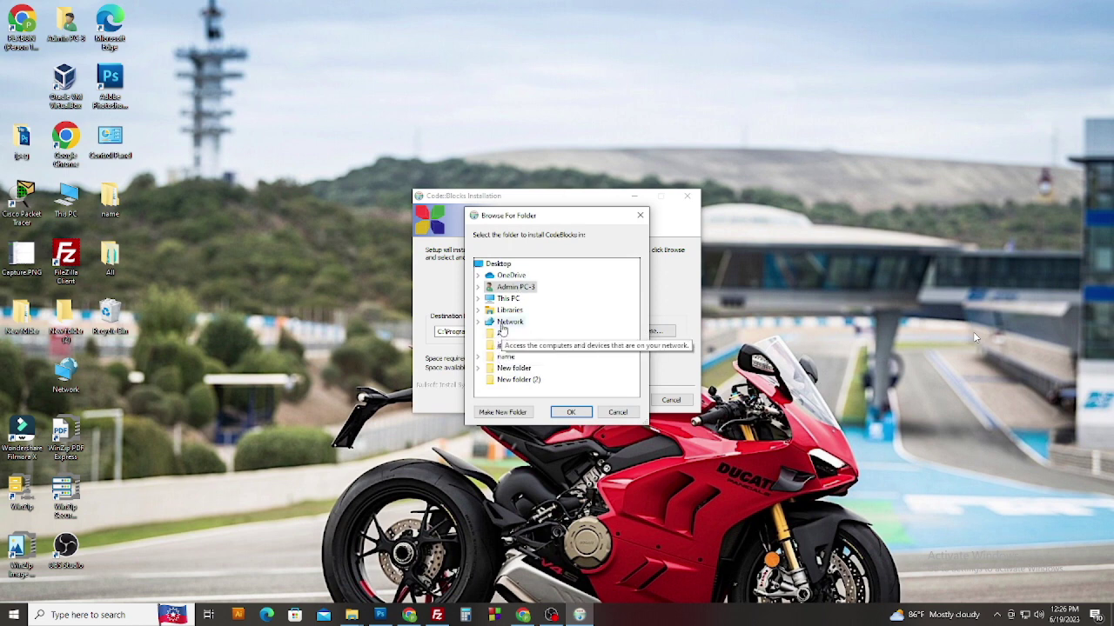
{"action": "left_click", "coordinate": [617, 412]}
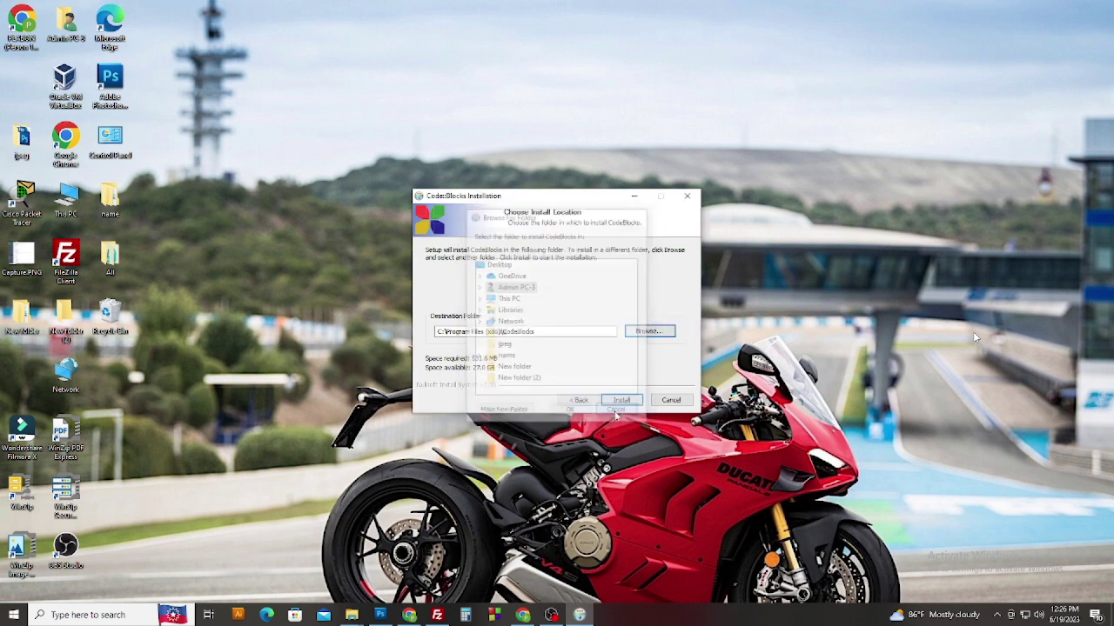
{"action": "left_click_drag", "start_coordinate": [554, 332], "coordinate": [424, 332]}
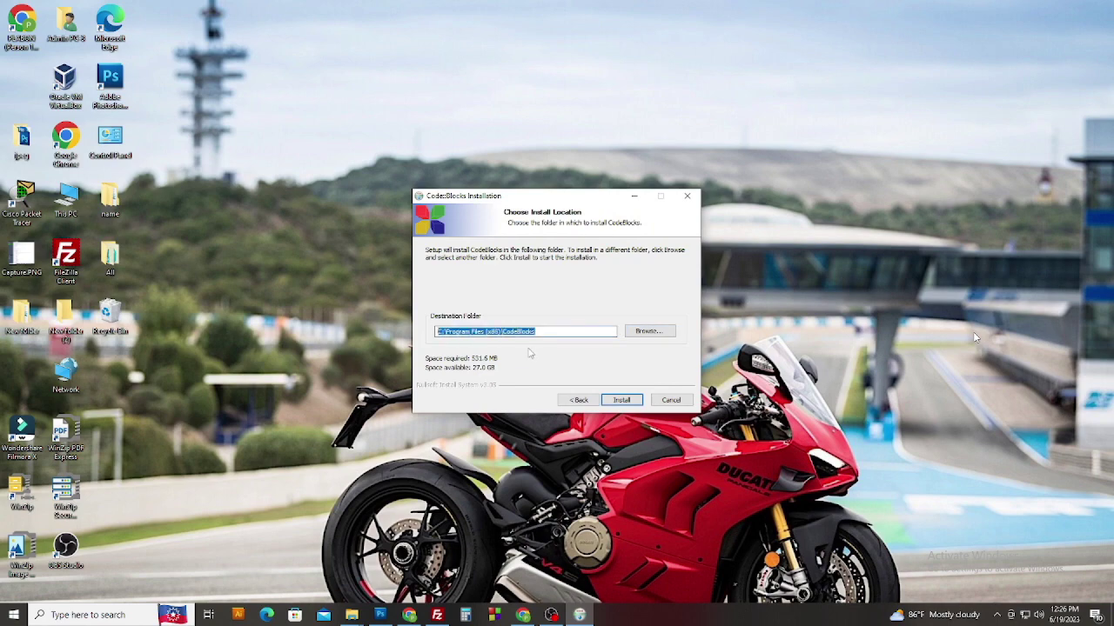
Install CodeBlocks in the folder C:\Program Files (x86)\CodeBlocks and choose to run it when the installation completes.
{"action": "left_click", "coordinate": [620, 400]}
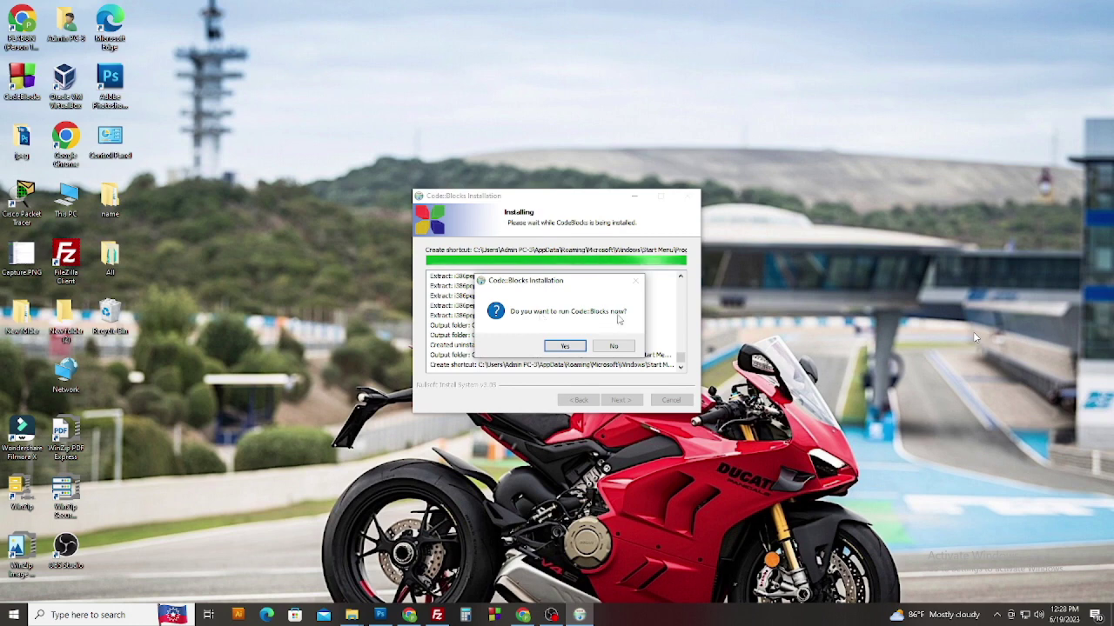
{"action": "left_click", "coordinate": [576, 347]}
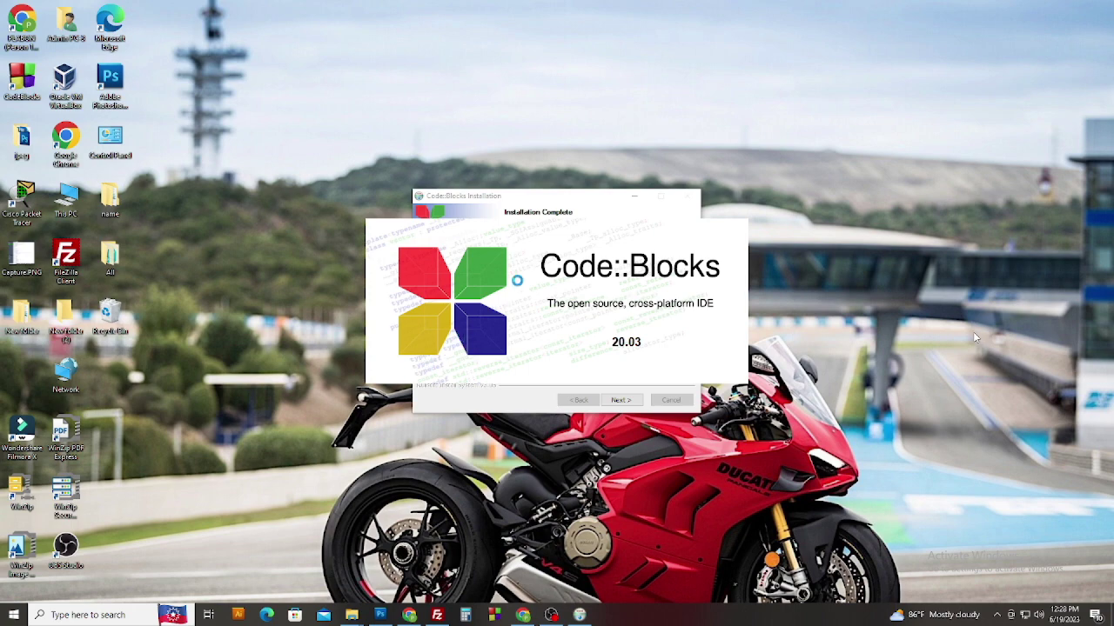
Finish the CodeBlocks setup wizard and associate Code::Blocks with C/C++ file types.
{"action": "left_click_drag", "start_coordinate": [555, 195], "coordinate": [570, 399]}
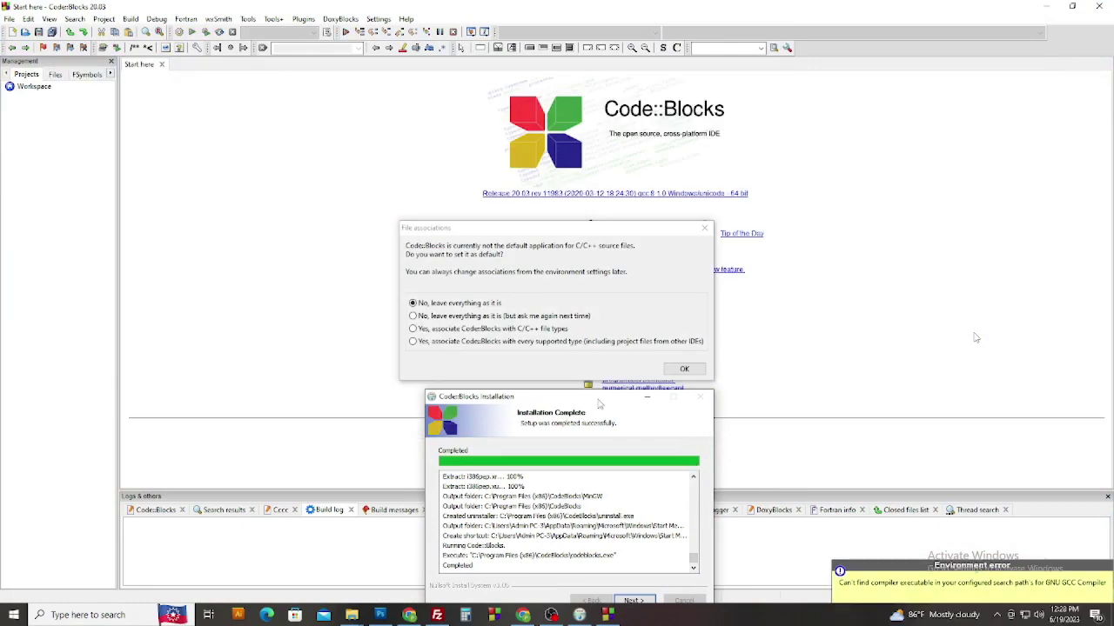
{"action": "left_click_drag", "start_coordinate": [602, 402], "coordinate": [925, 192]}
{"action": "left_click", "coordinate": [960, 391]}
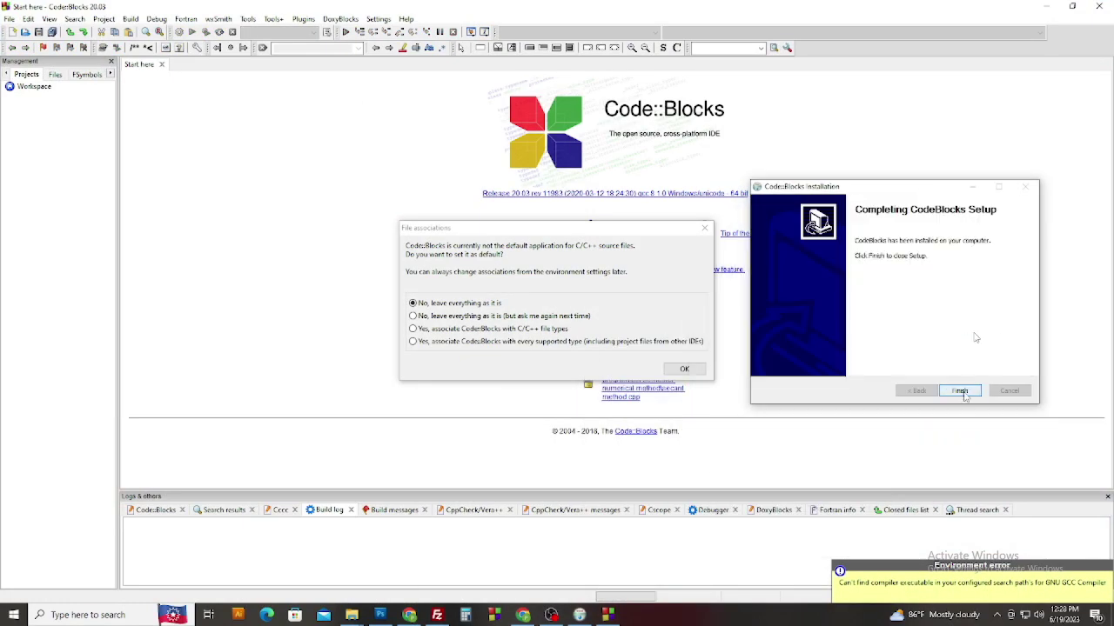
{"action": "left_click", "coordinate": [962, 393]}
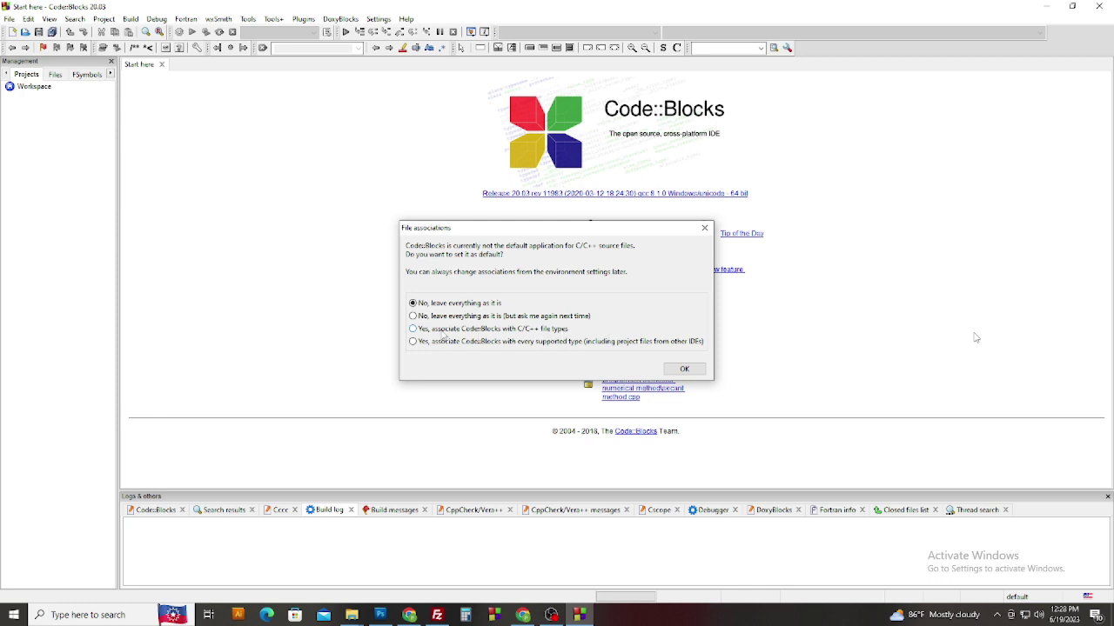
{"action": "left_click", "coordinate": [411, 331]}
{"action": "left_click", "coordinate": [684, 369]}
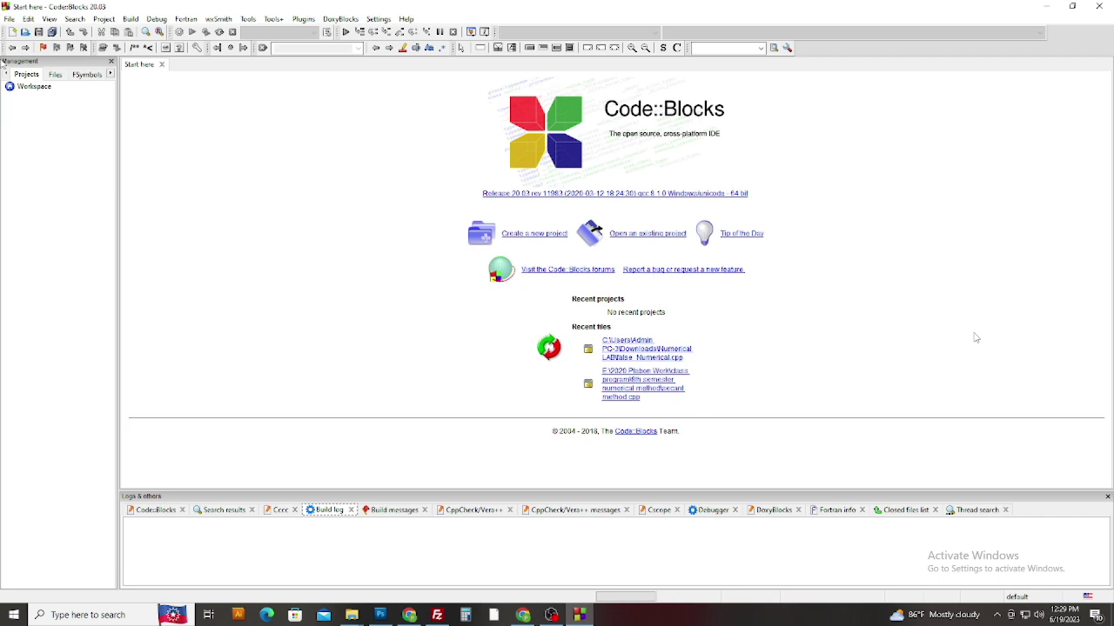
{"action": "left_click", "coordinate": [10, 19]}
{"action": "mouse_move", "coordinate": [32, 20]}
{"action": "mouse_move", "coordinate": [106, 21]}
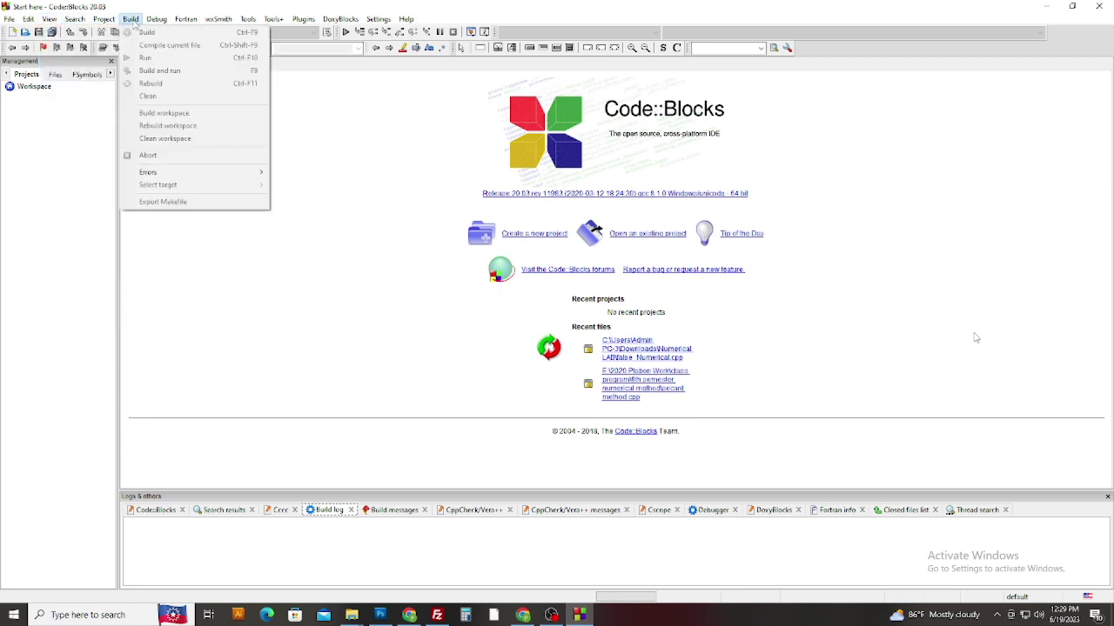
{"action": "left_click", "coordinate": [186, 20]}
{"action": "left_click", "coordinate": [185, 19]}
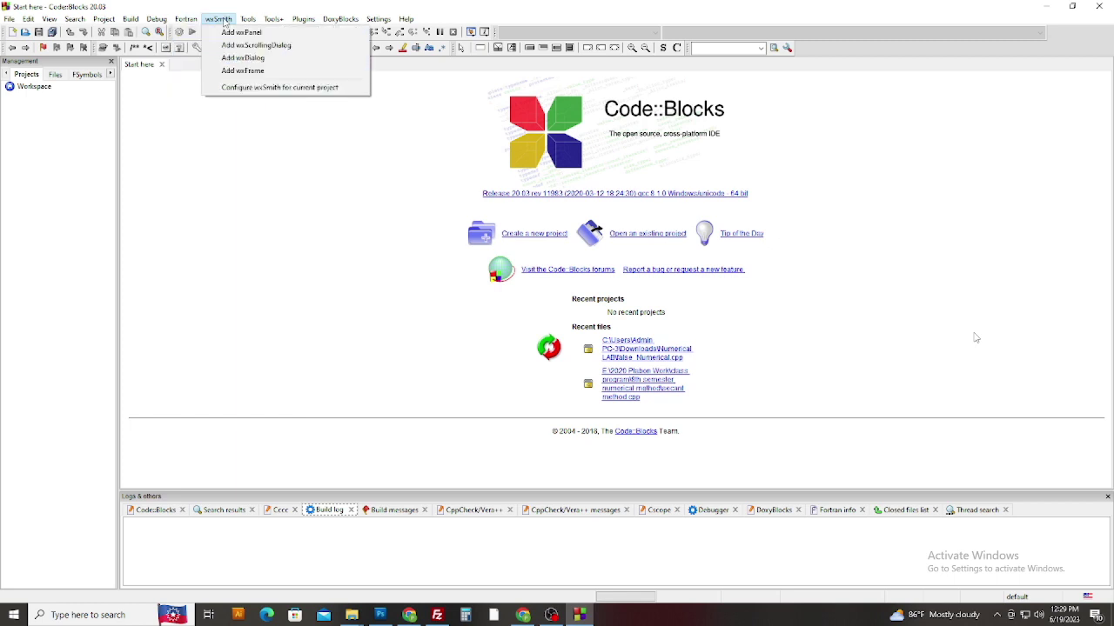
{"action": "left_click", "coordinate": [218, 20]}
{"action": "left_click", "coordinate": [256, 24]}
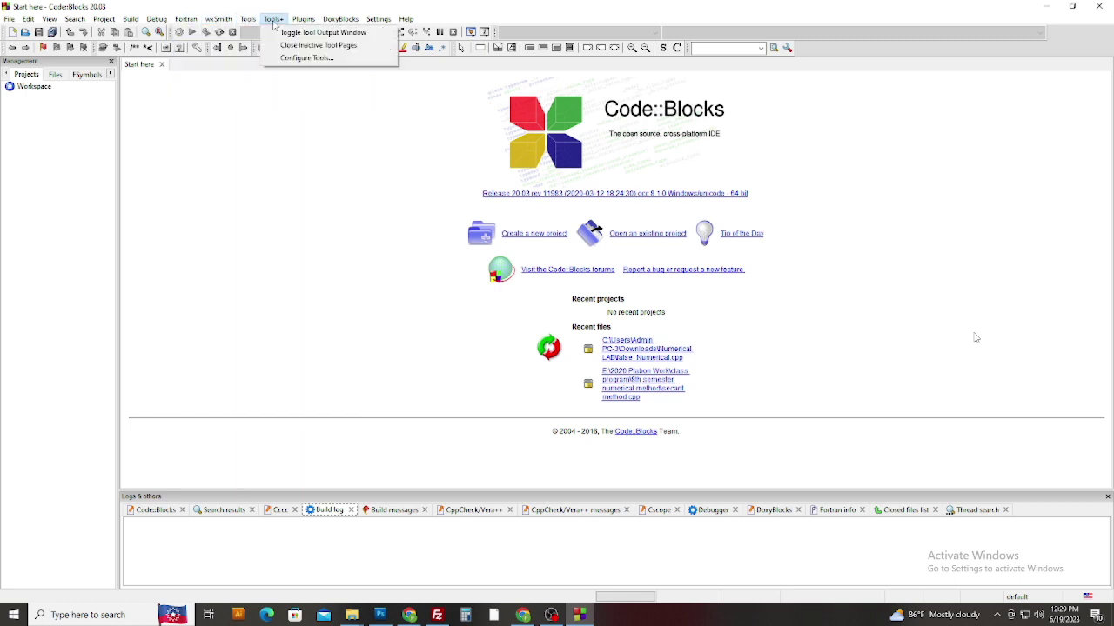
{"action": "left_click", "coordinate": [276, 23]}
{"action": "left_click", "coordinate": [277, 23]}
{"action": "mouse_move", "coordinate": [299, 24]}
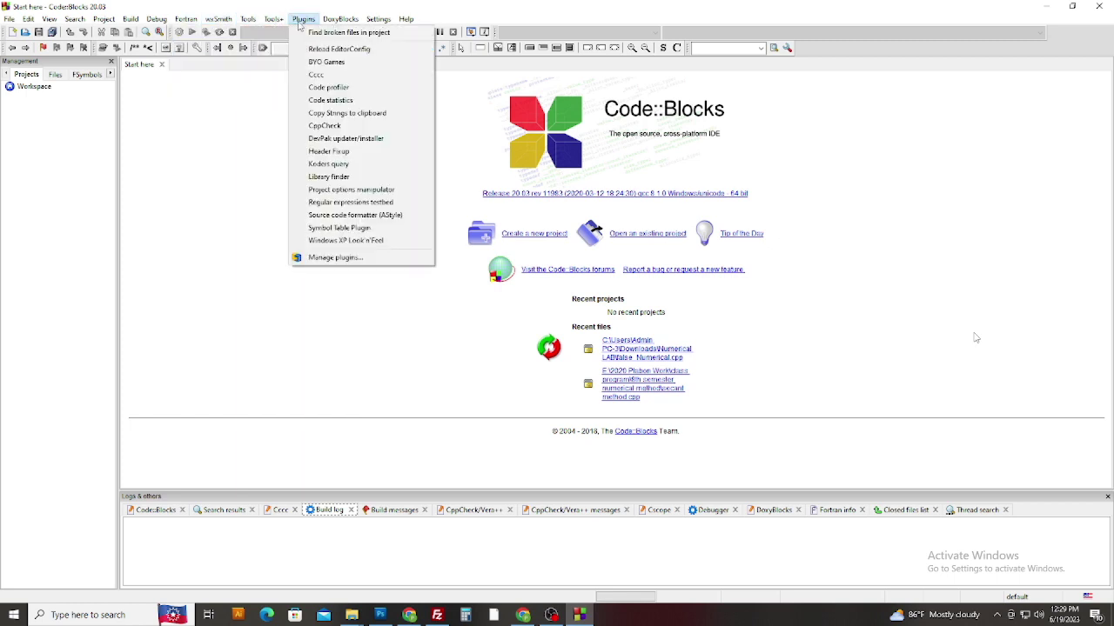
{"action": "mouse_move", "coordinate": [338, 24]}
{"action": "mouse_move", "coordinate": [375, 25]}
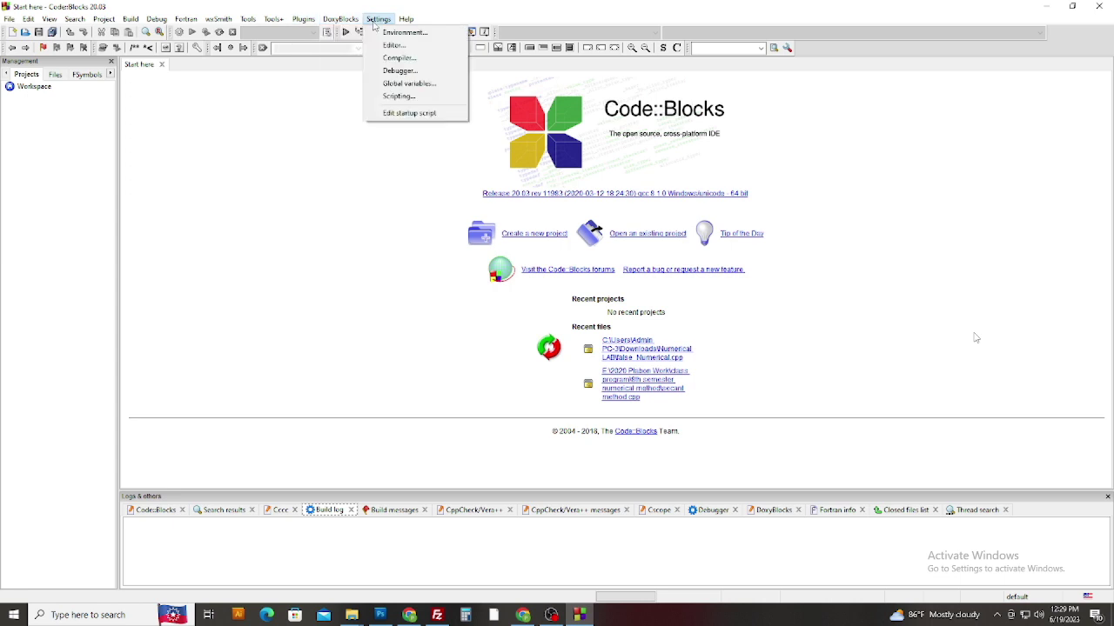
{"action": "left_click", "coordinate": [406, 19]}
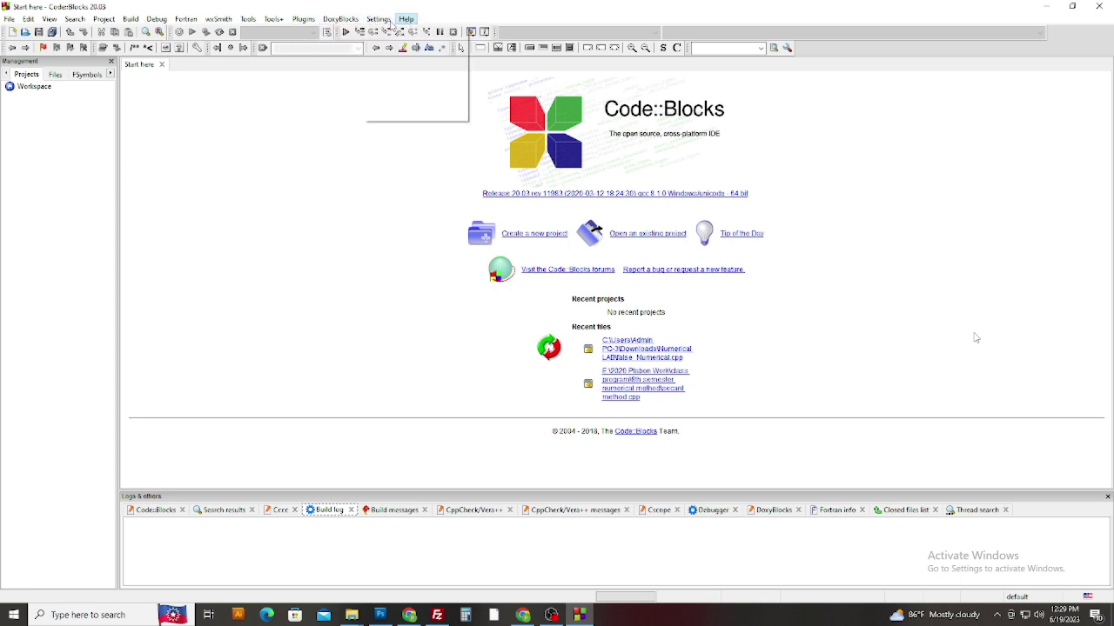
{"action": "left_click", "coordinate": [28, 18]}
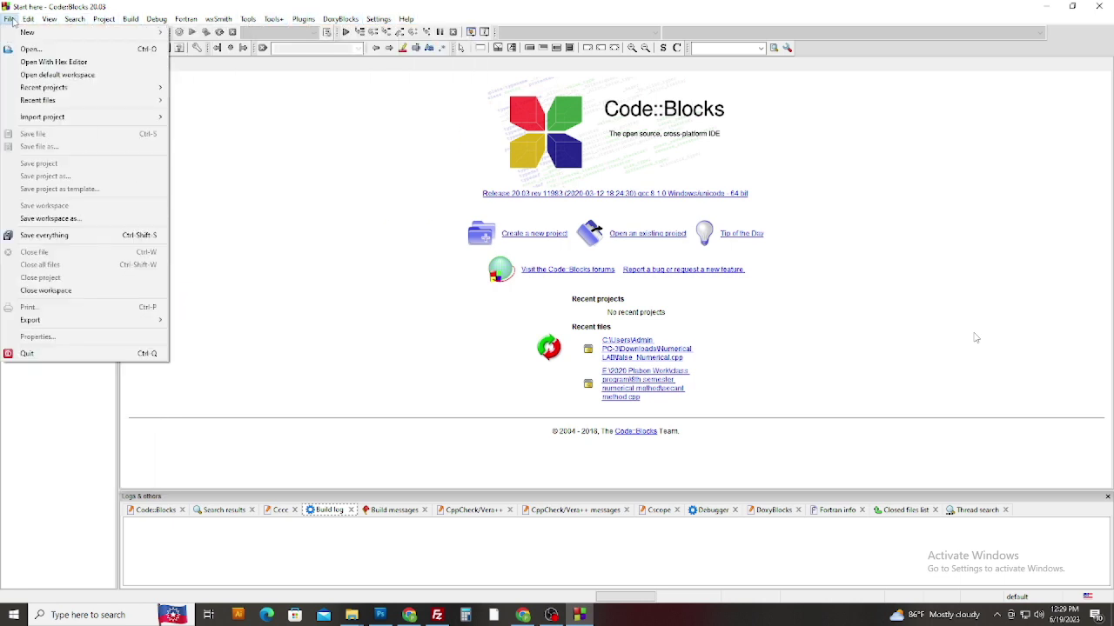
Create a new empty file.
{"action": "left_click", "coordinate": [12, 19]}
{"action": "left_click", "coordinate": [12, 19]}
{"action": "mouse_move", "coordinate": [27, 35]}
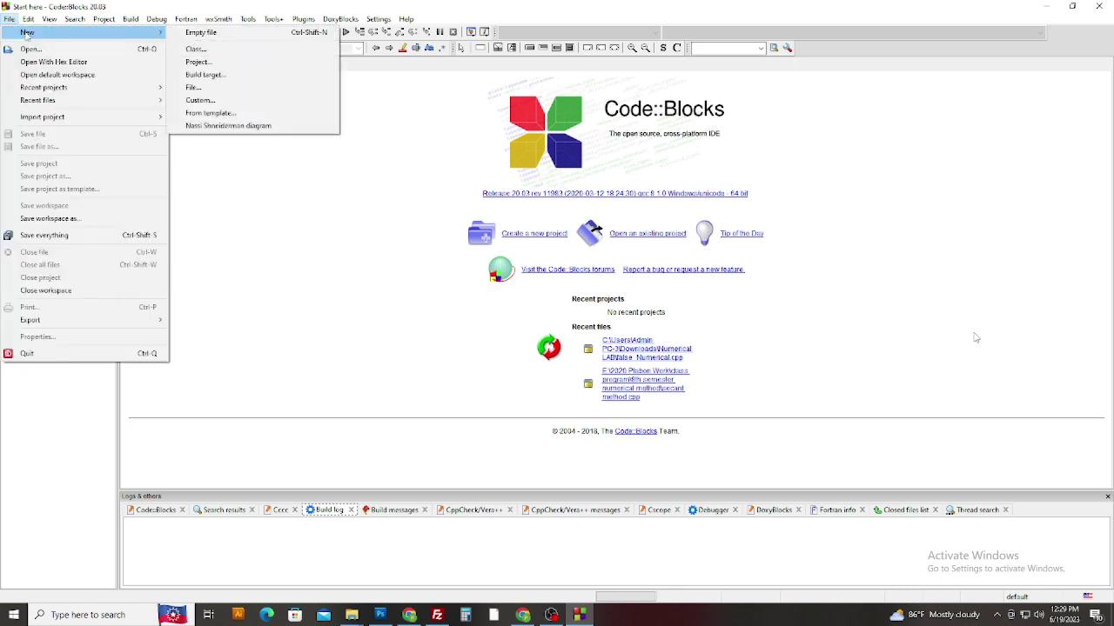
{"action": "left_click", "coordinate": [206, 34]}
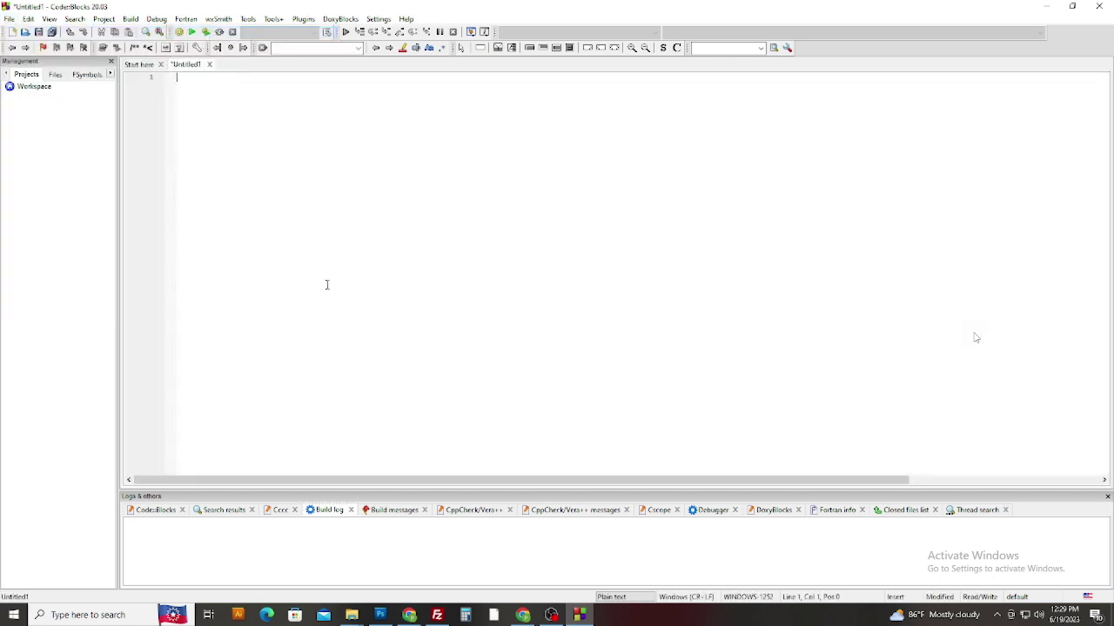
Save the new file as project.cpp on the E: drive.
{"action": "key", "text": "ctrl+s"}
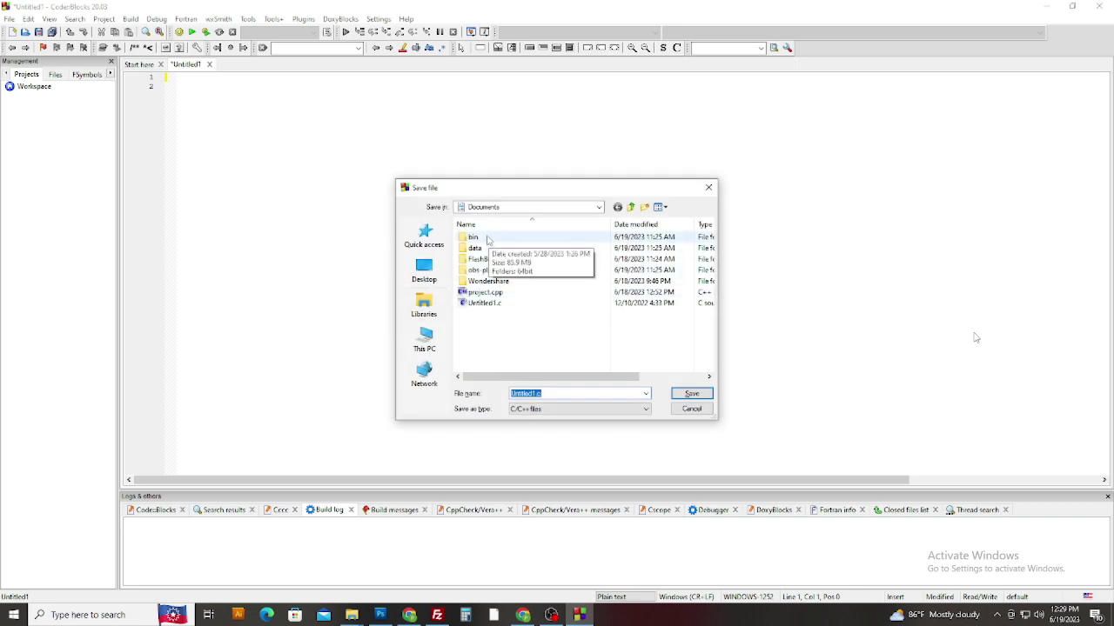
{"action": "left_click", "coordinate": [422, 344]}
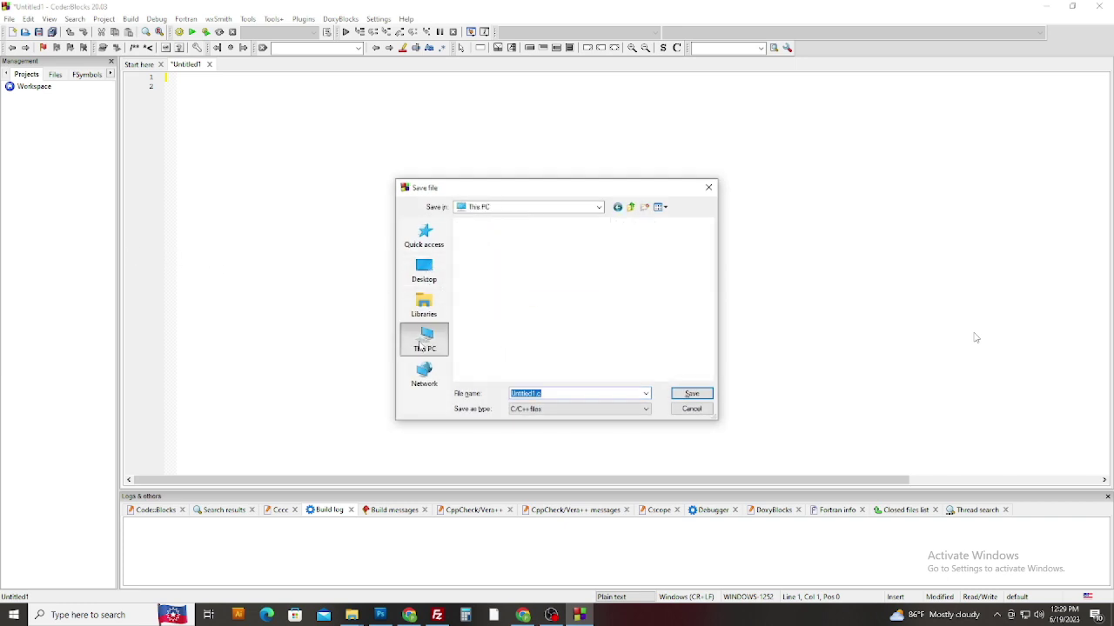
{"action": "scroll", "coordinate": [519, 319], "scroll_direction": "down", "scroll_amount": 3}
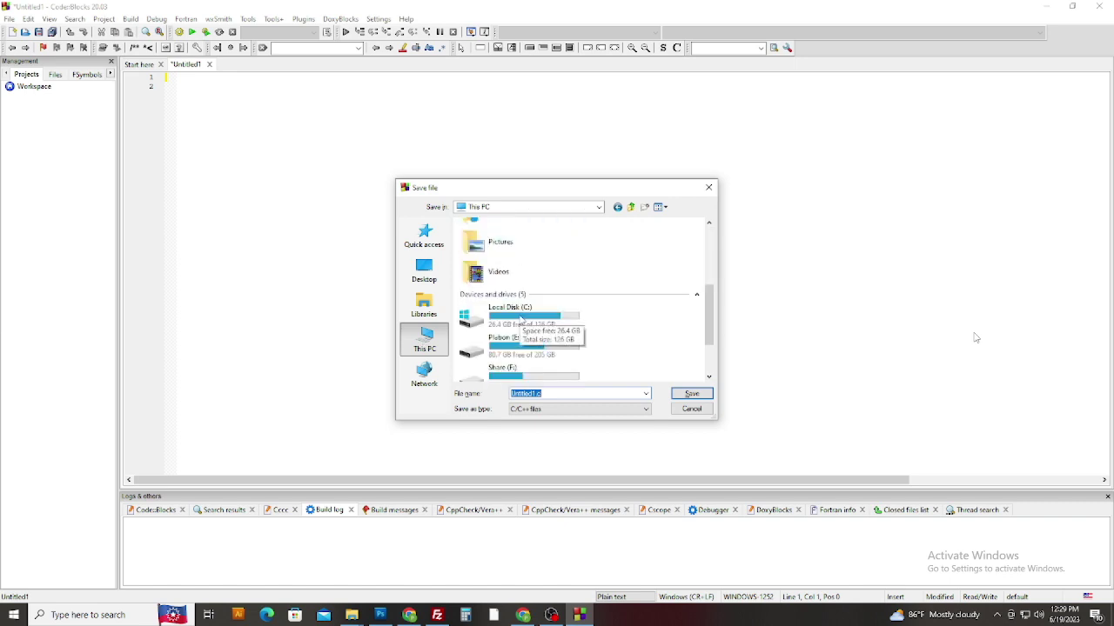
{"action": "double_click", "coordinate": [522, 346]}
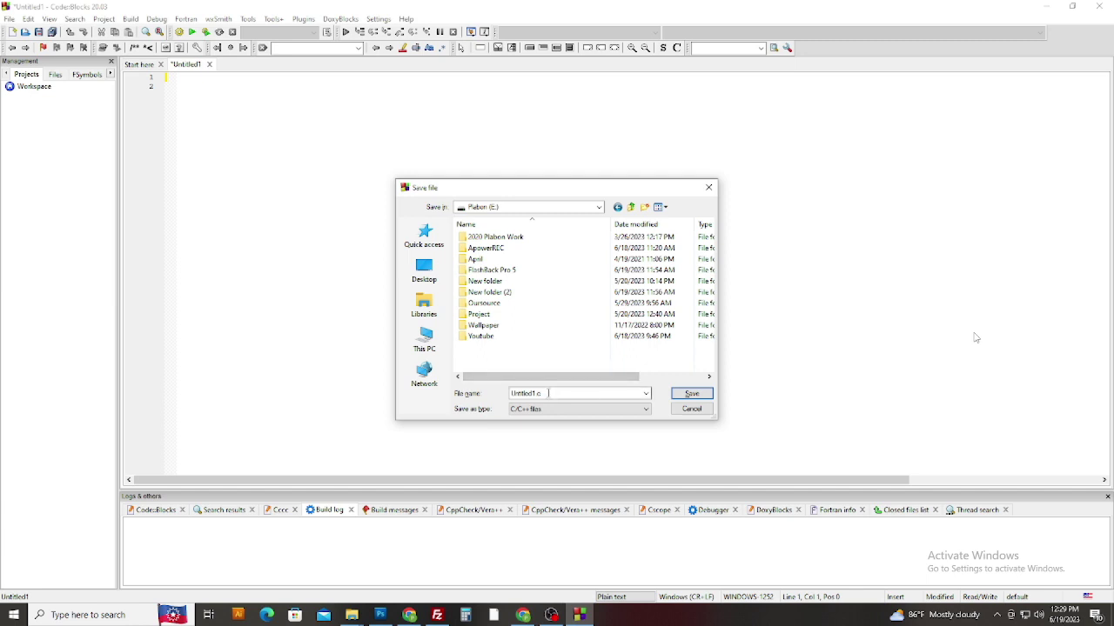
{"action": "left_click_drag", "start_coordinate": [551, 393], "coordinate": [508, 396]}
{"action": "type", "text": "C"}
{"action": "key", "text": "BackSpace"}
{"action": "type", "text": "pr"}
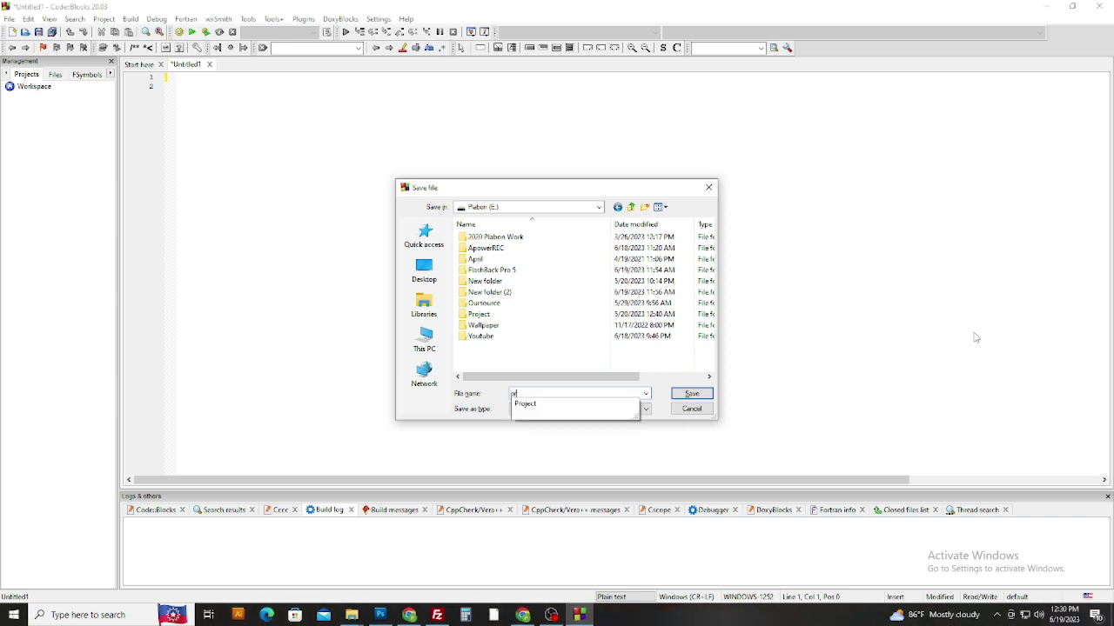
{"action": "type", "text": "oject.cpp"}
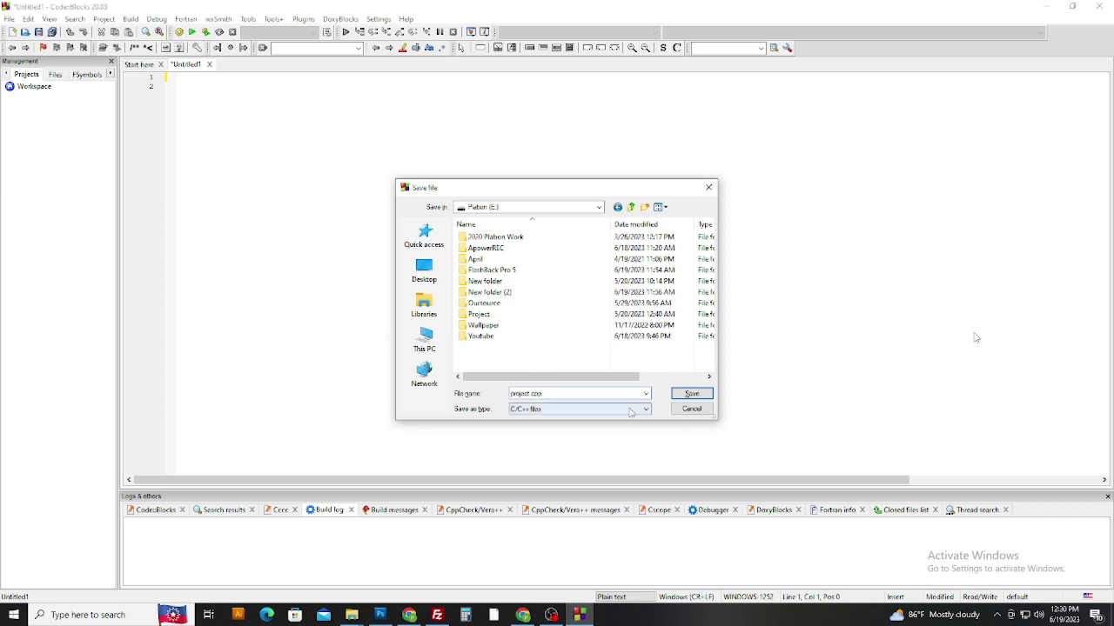
{"action": "left_click", "coordinate": [692, 395]}
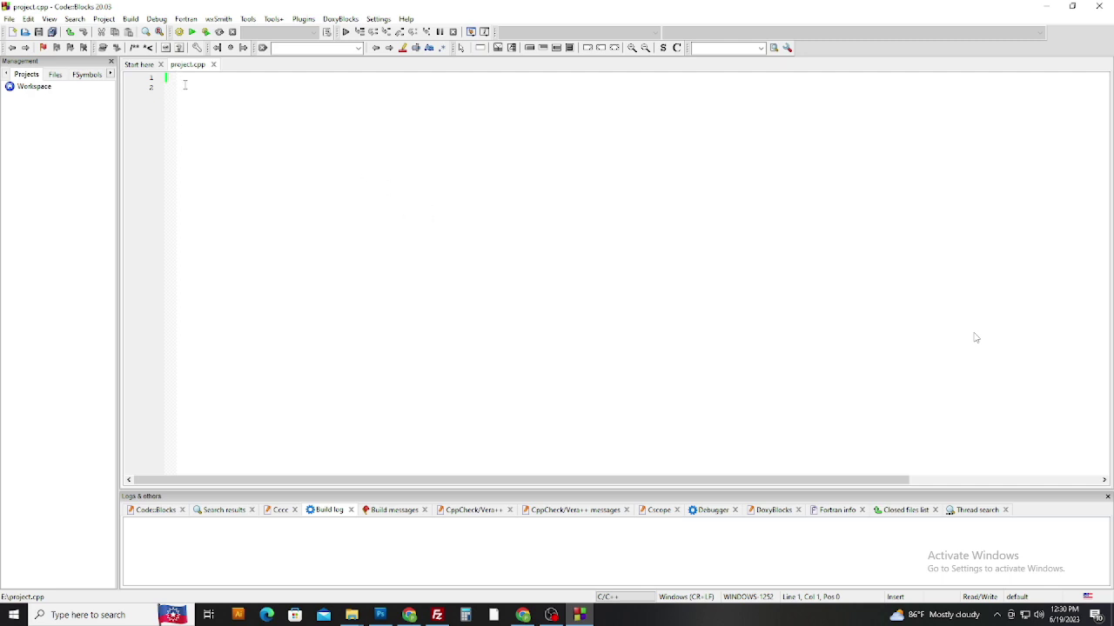
Write the directive #include<studio.h> on the first line of project.cpp.
{"action": "type", "text": "#"}
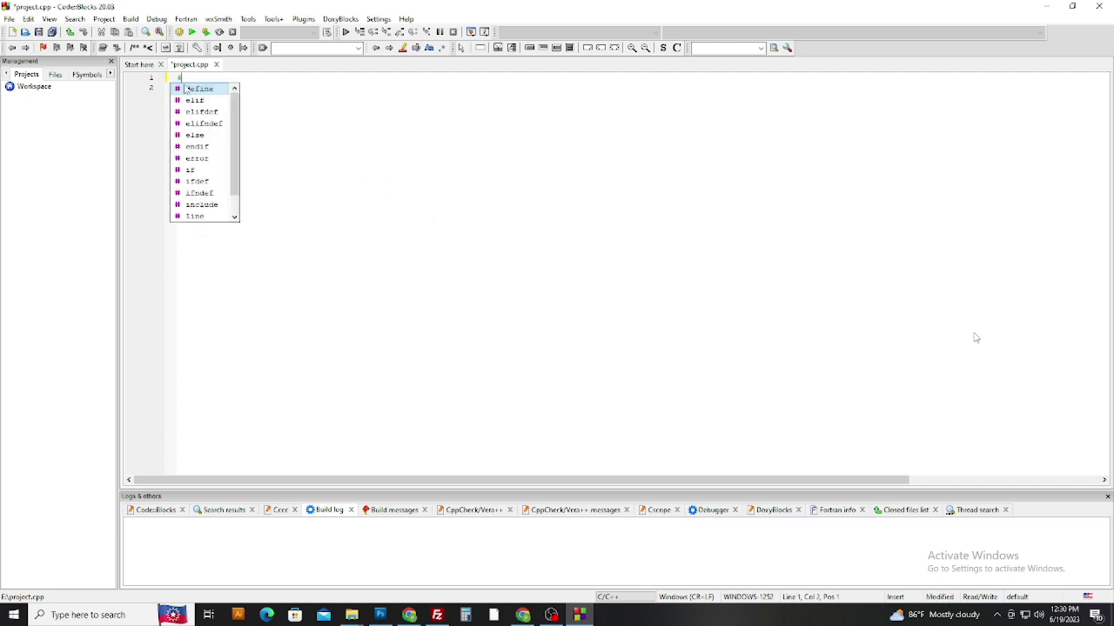
{"action": "type", "text": "inclu"}
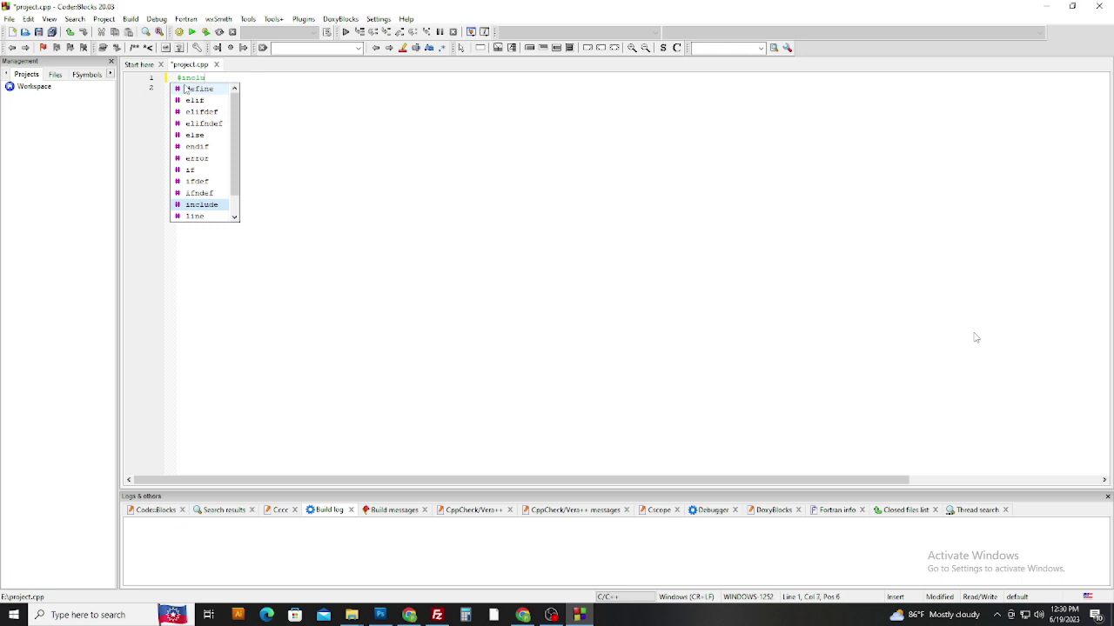
{"action": "type", "text": "de"}
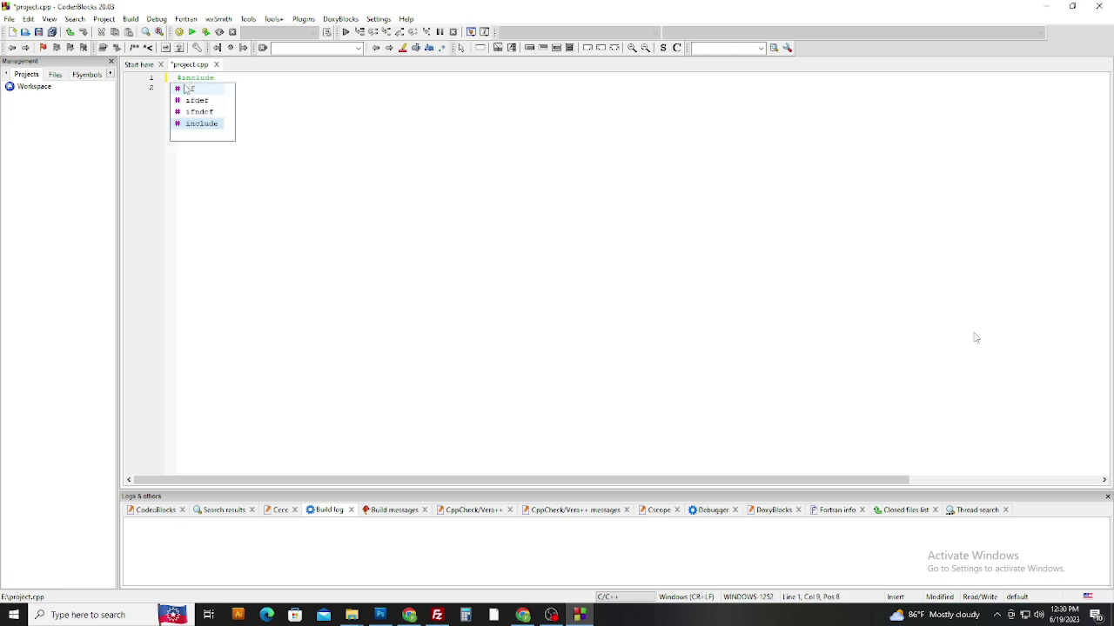
{"action": "type", "text": "<"}
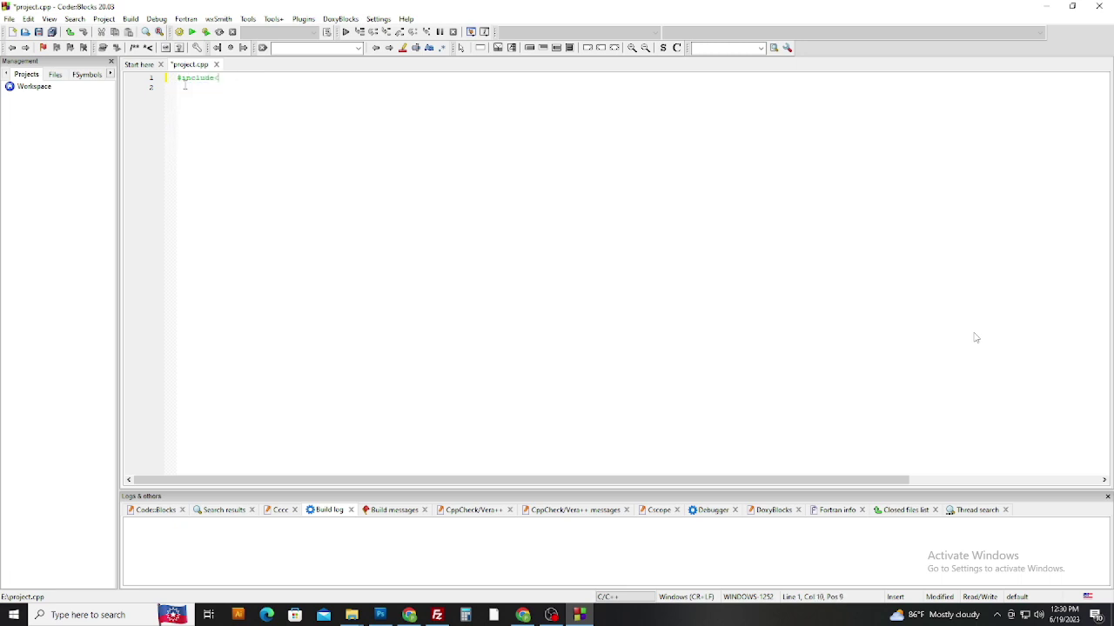
{"action": "type", "text": "studio.h>"}
{"action": "key", "text": "Return"}
Add an int main() function whose braces hold several blank lines followed by return 0;.
{"action": "type", "text": "int"}
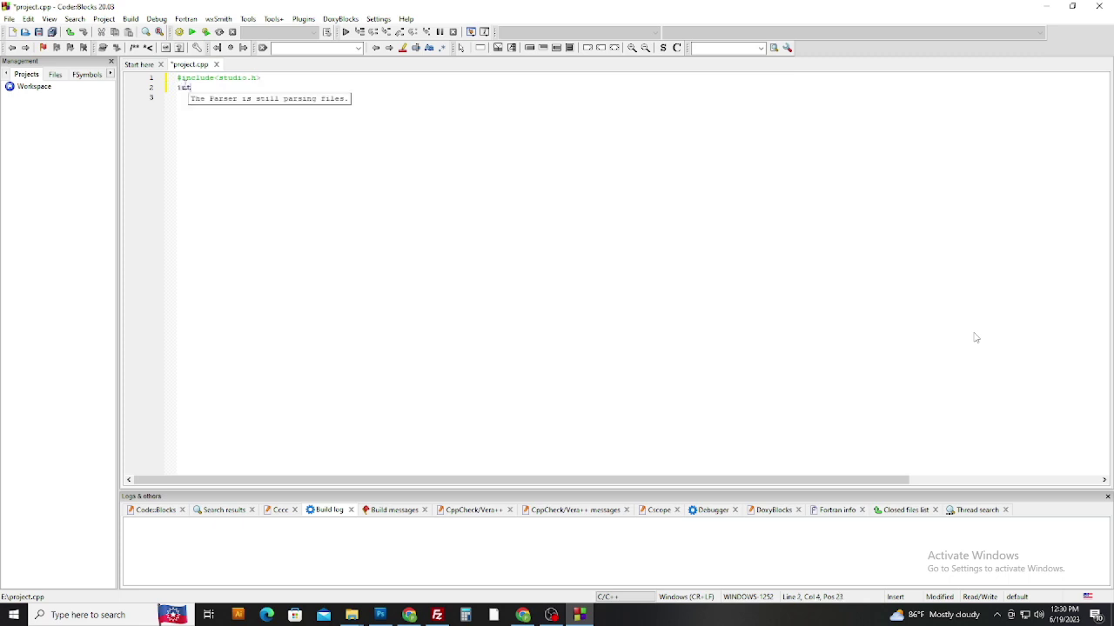
{"action": "type", "text": " main("}
{"action": "key", "text": "Return"}
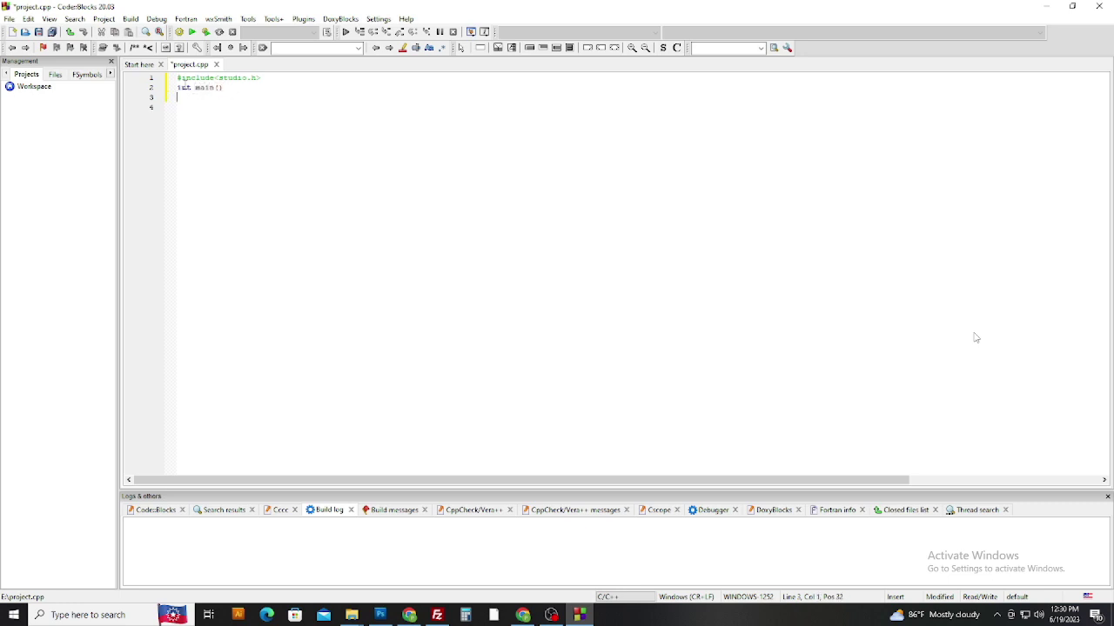
{"action": "type", "text": "{"}
{"action": "key", "text": "Return"}
{"action": "key", "text": "Return"}
{"action": "key", "text": "Return"}
{"action": "key", "text": "Return"}
{"action": "key", "text": "Return"}
{"action": "type", "text": "return 0;"}
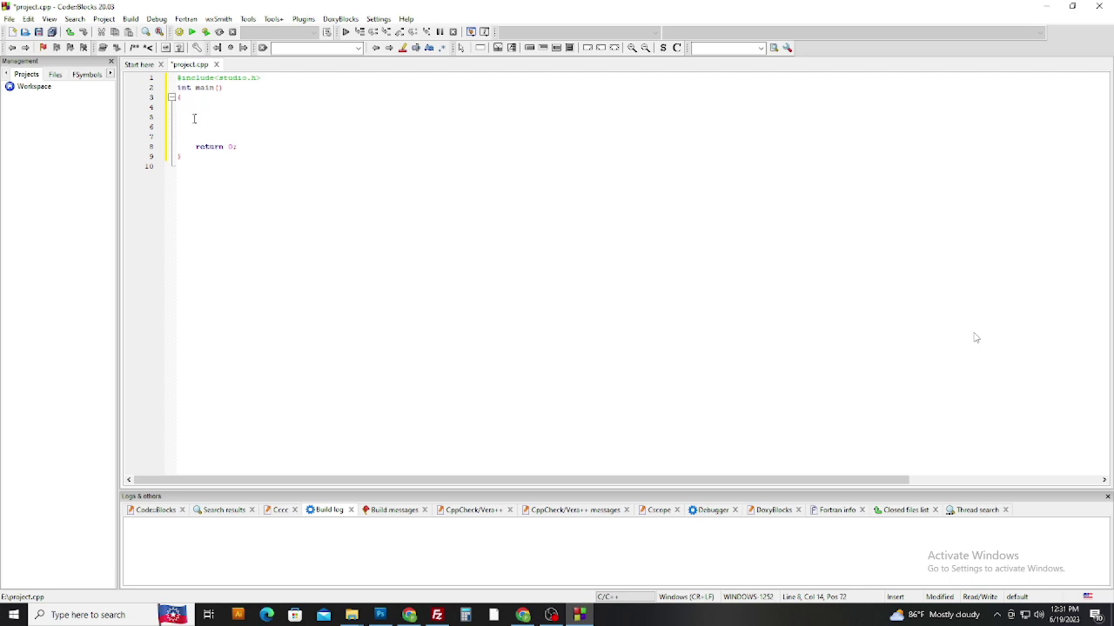
Enter the text Hello world on line 5 inside the main function.
{"action": "left_click", "coordinate": [196, 116]}
{"action": "type", "text": "#cll"}
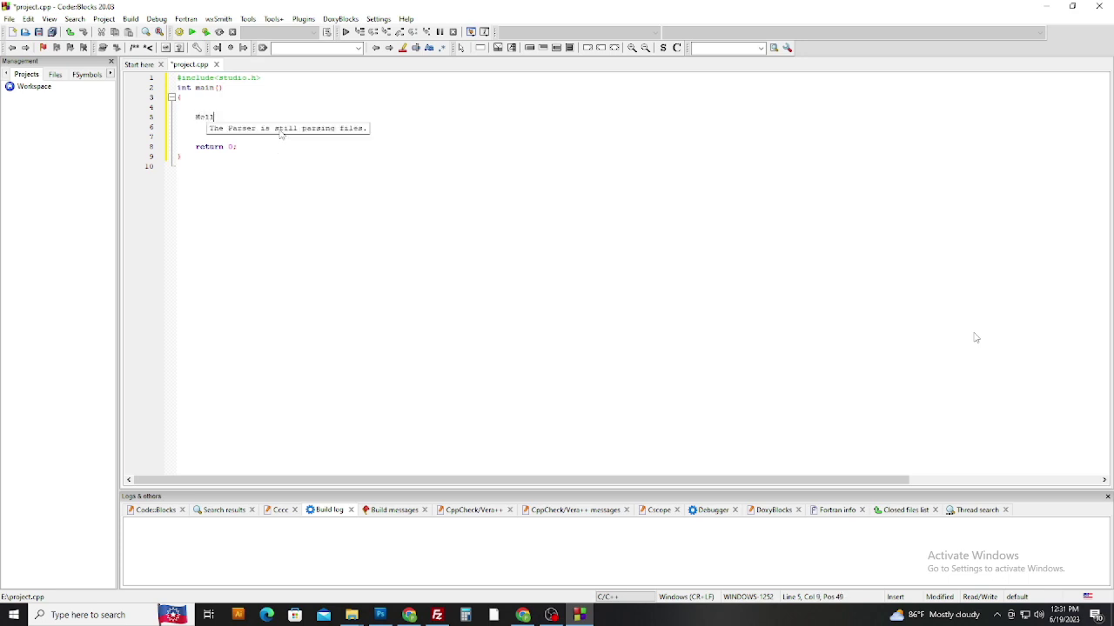
{"action": "type", "text": "o world"}
{"action": "left_click", "coordinate": [278, 221]}
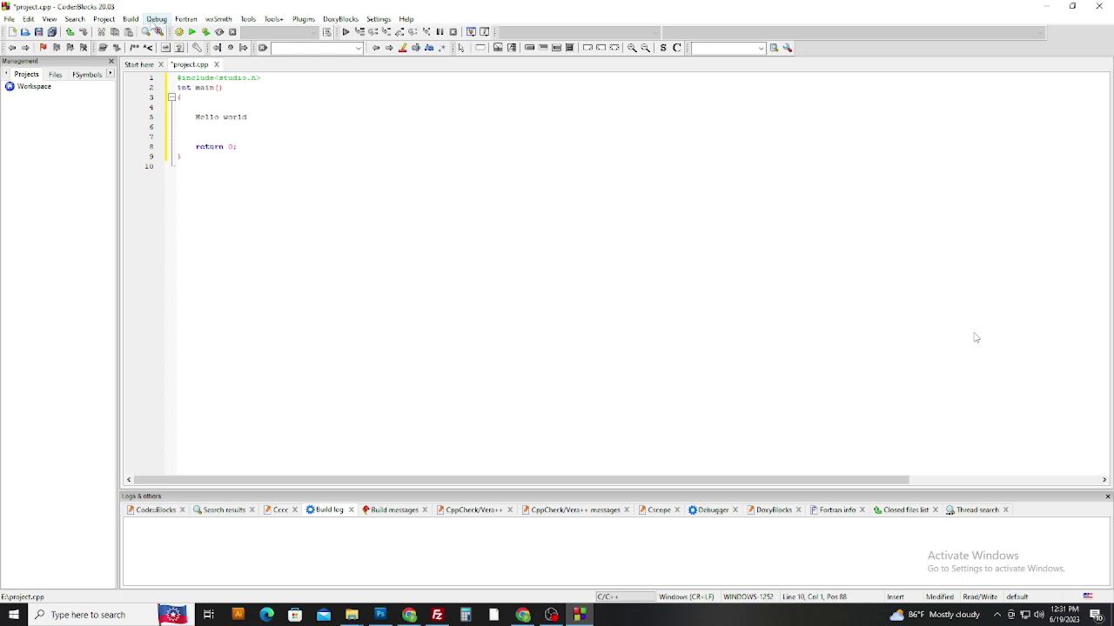
Try to build and run the Hello world program, and save the changes to project.cpp.
{"action": "left_click", "coordinate": [131, 18]}
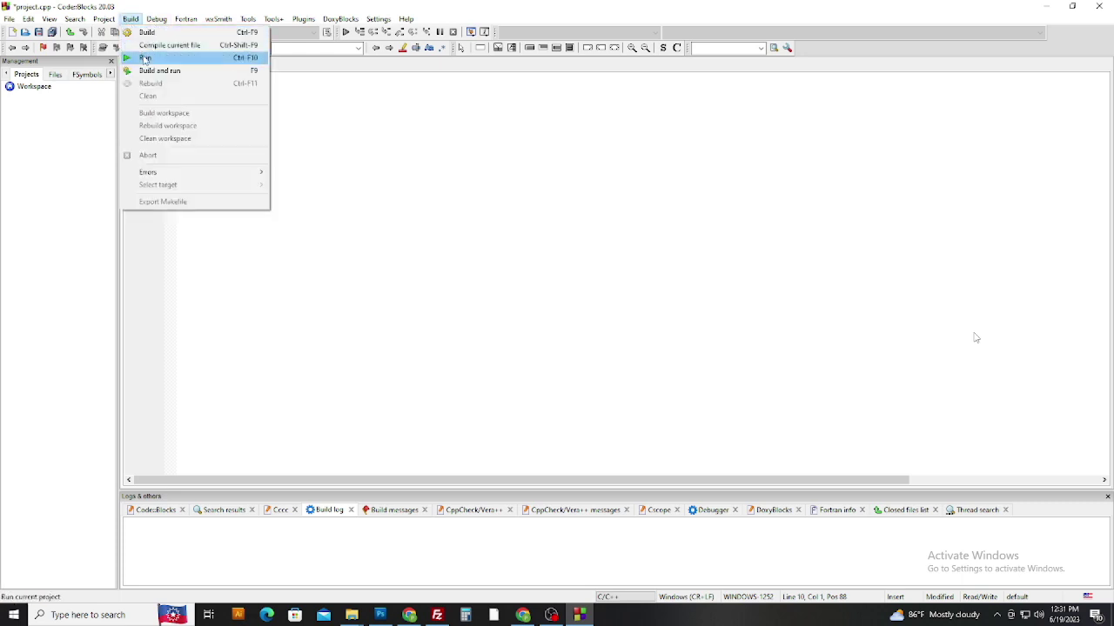
{"action": "left_click", "coordinate": [150, 73]}
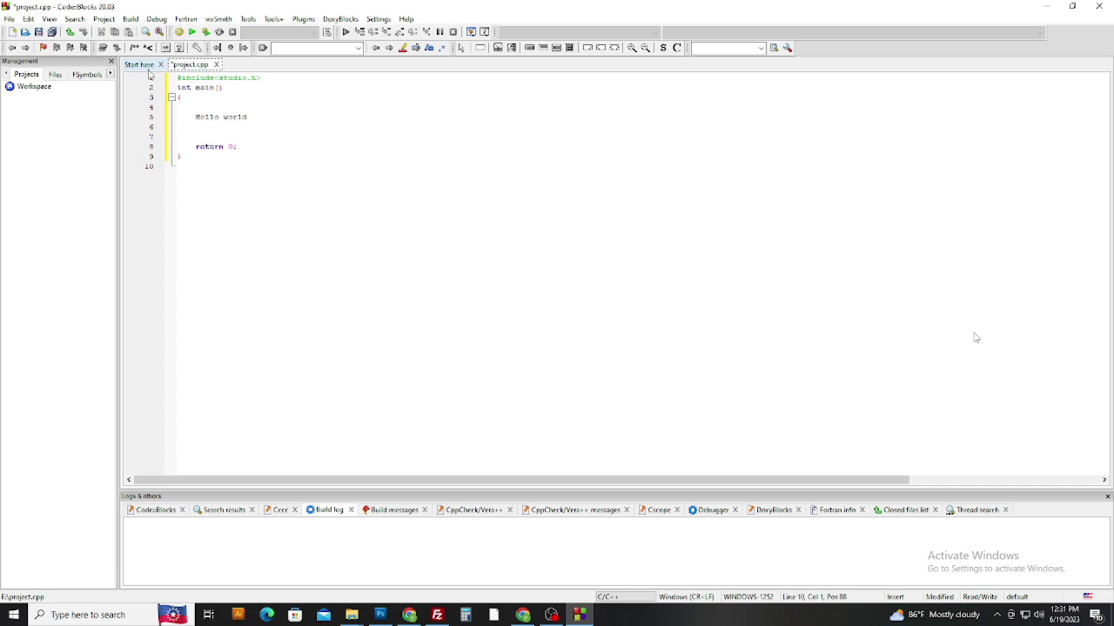
{"action": "left_click", "coordinate": [285, 156]}
{"action": "key", "text": "ctrl+s"}
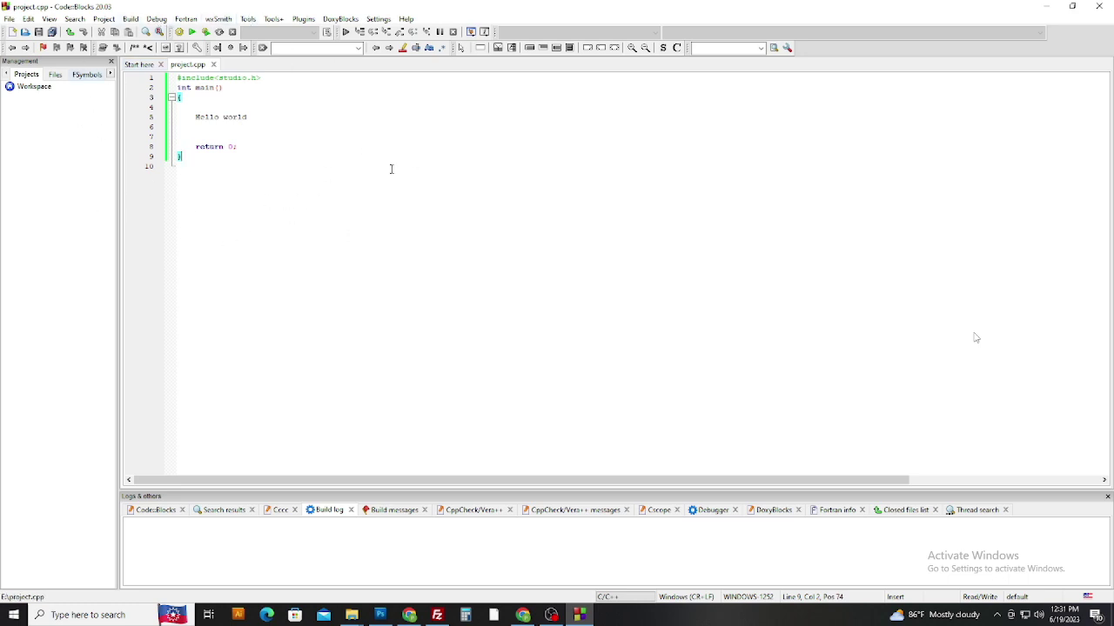
Delete the Hello world text from line 5 inside the main function.
{"action": "left_click", "coordinate": [255, 116]}
{"action": "left_click_drag", "start_coordinate": [256, 117], "coordinate": [195, 116]}
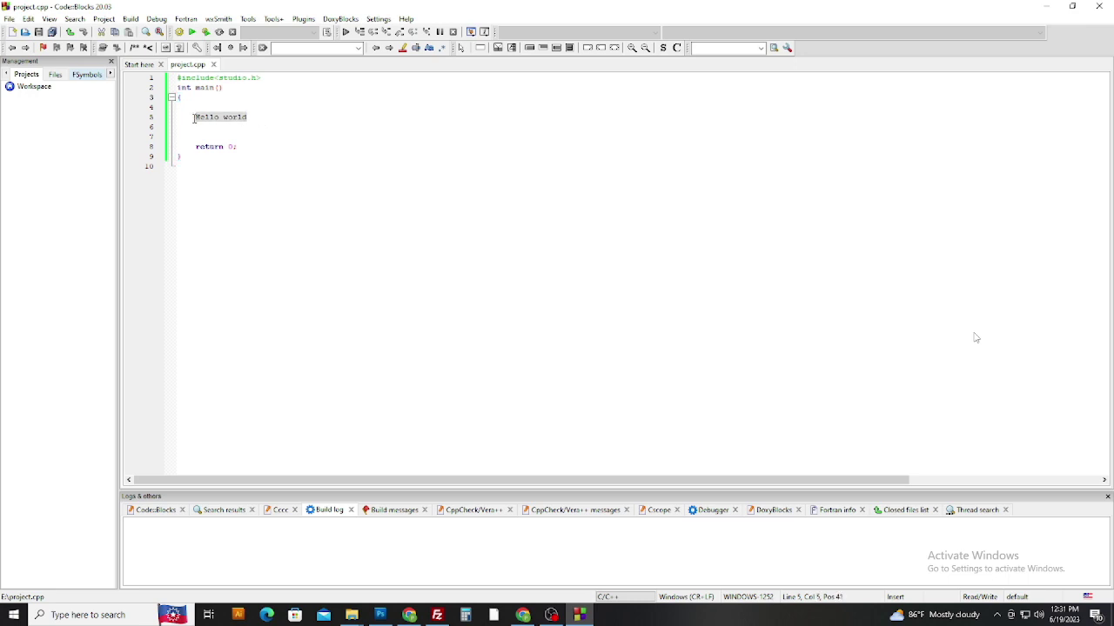
{"action": "key", "text": "BackSpace"}
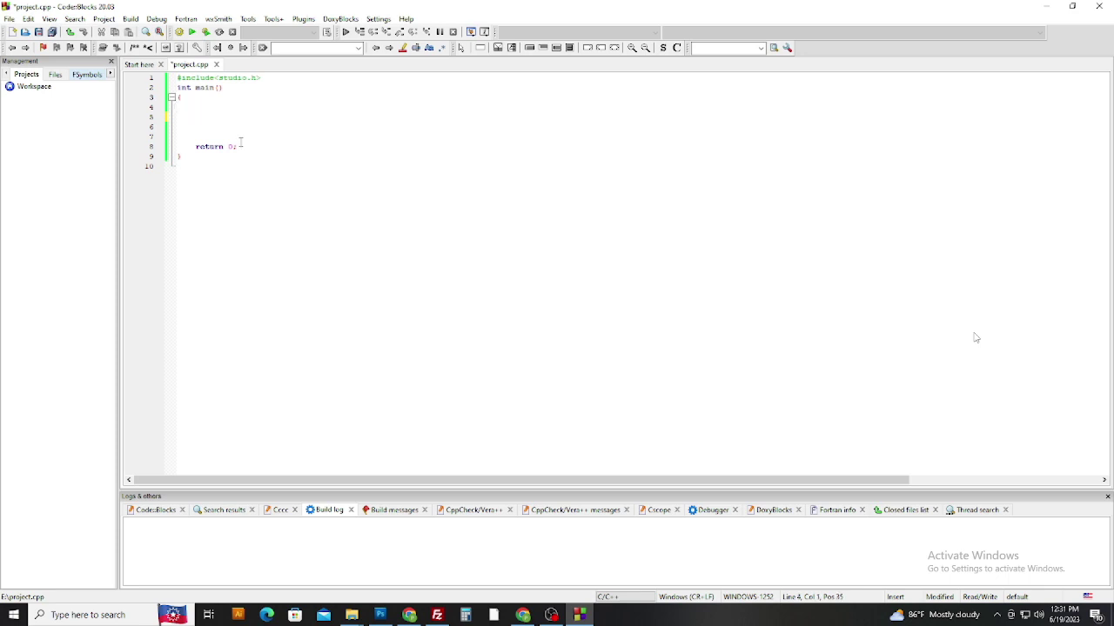
{"action": "type", "text": "for"}
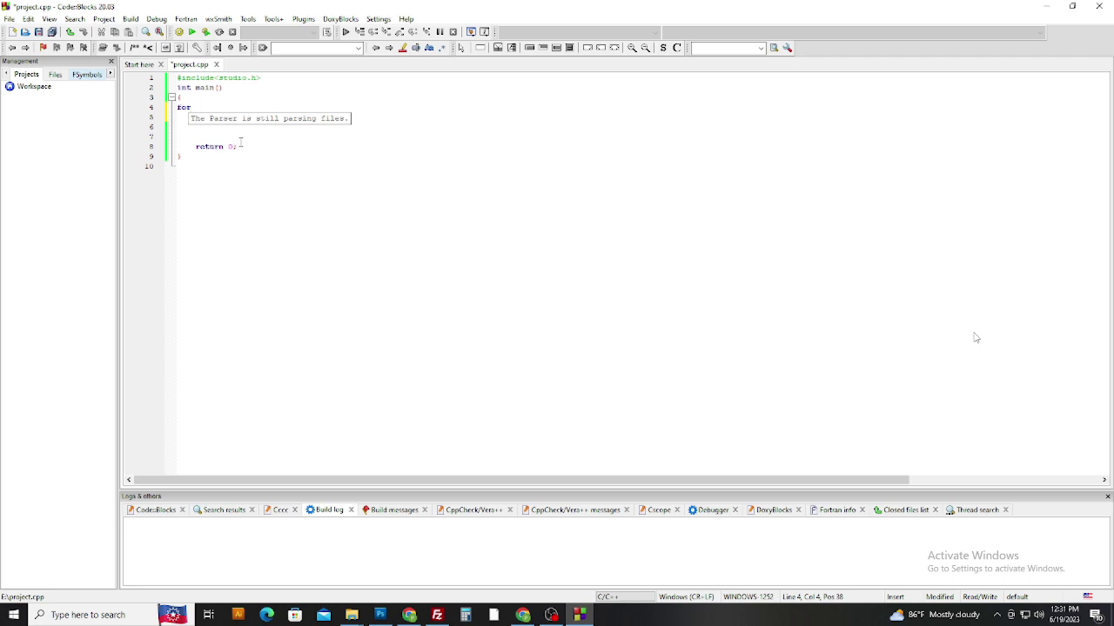
{"action": "key", "text": "BackSpace"}
{"action": "key", "text": "BackSpace"}
{"action": "key", "text": "BackSpace"}
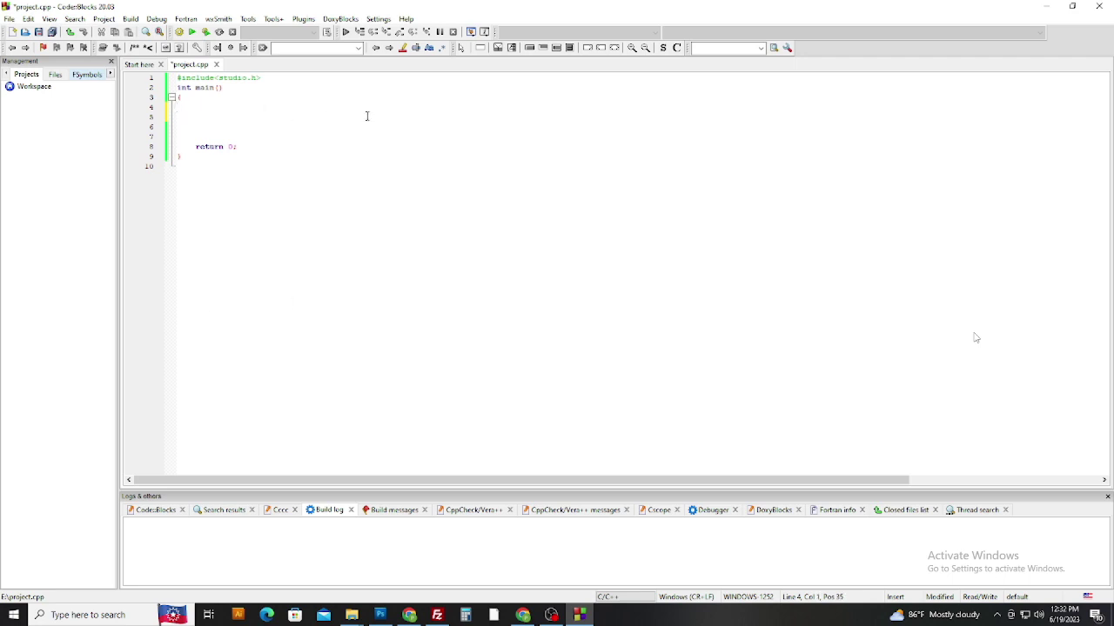
Save project.cpp with the Hello world text removed.
{"action": "key", "text": "ctrl+s"}
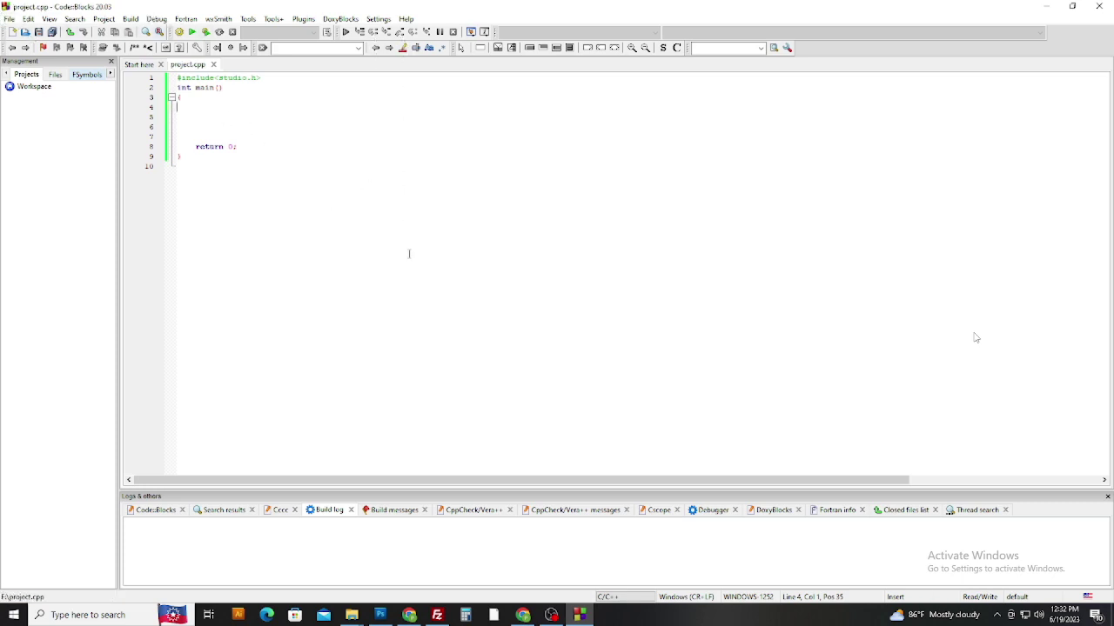
{"action": "left_click", "coordinate": [11, 18]}
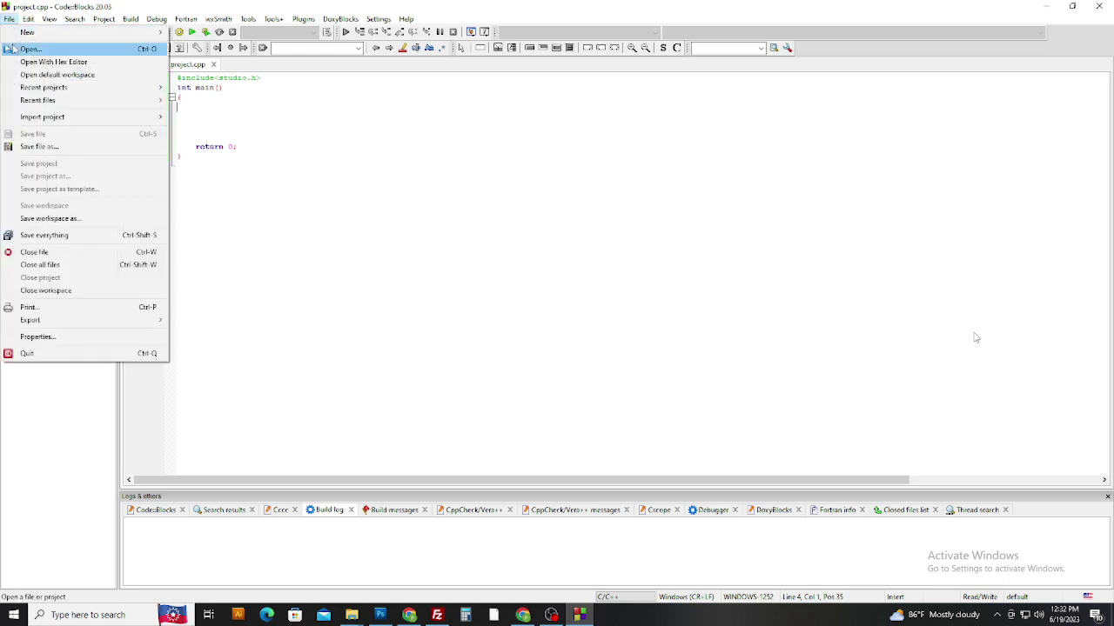